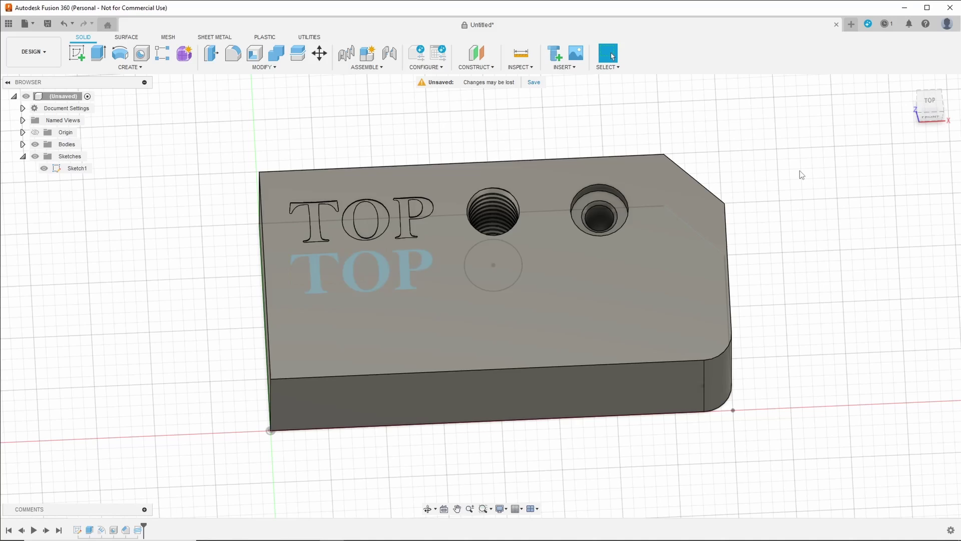
- Start a new drawing from the design and name the model Arbitrary Block
{"action": "left_click", "coordinate": [45, 53]}
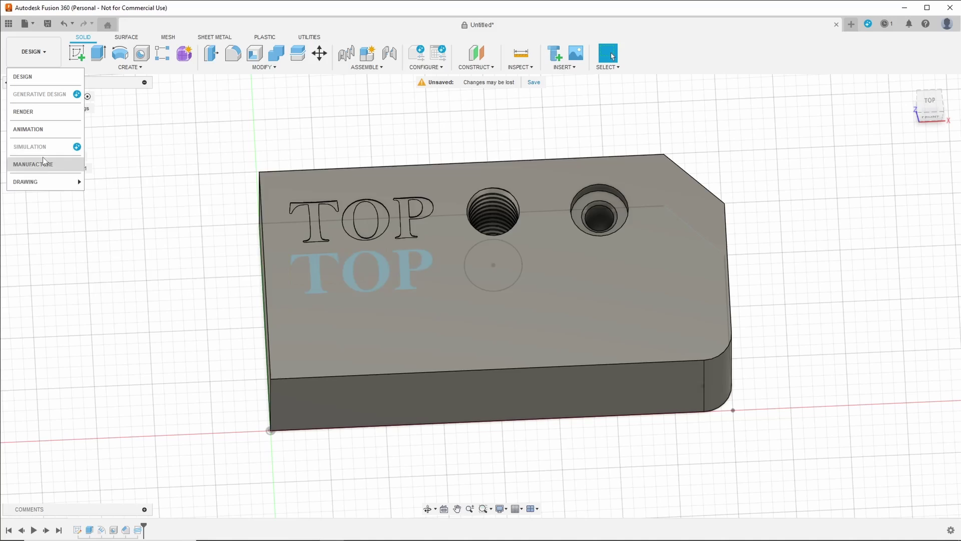
{"action": "mouse_move", "coordinate": [54, 183]}
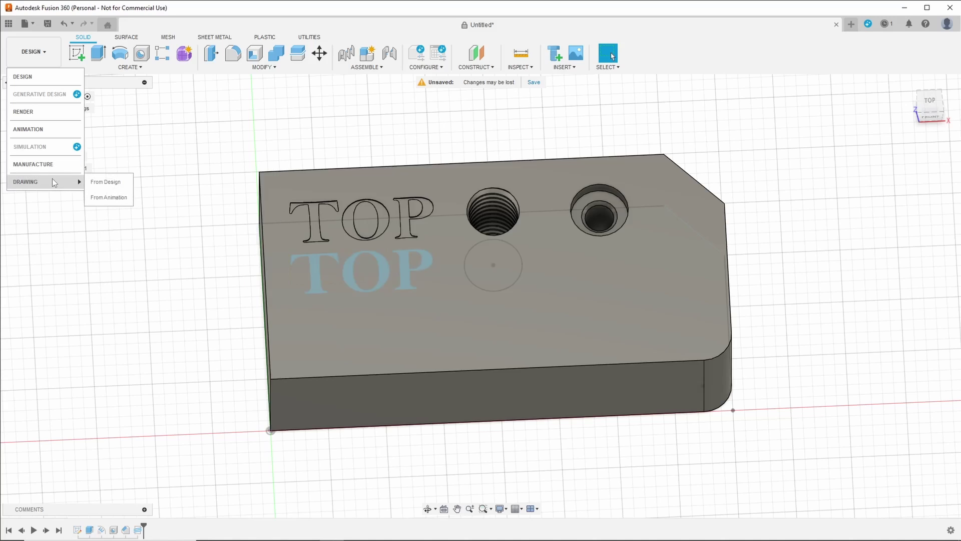
{"action": "left_click", "coordinate": [99, 182]}
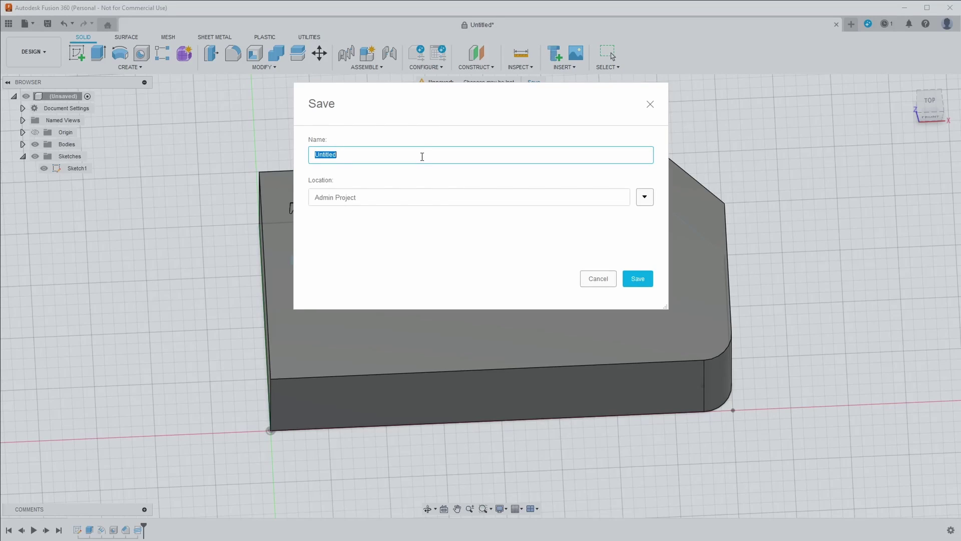
{"action": "type", "text": "Arbitrary Block"}
- Save the model and keep Full Assembly, Create New and From Scratch for the drawing
{"action": "left_click", "coordinate": [639, 279]}
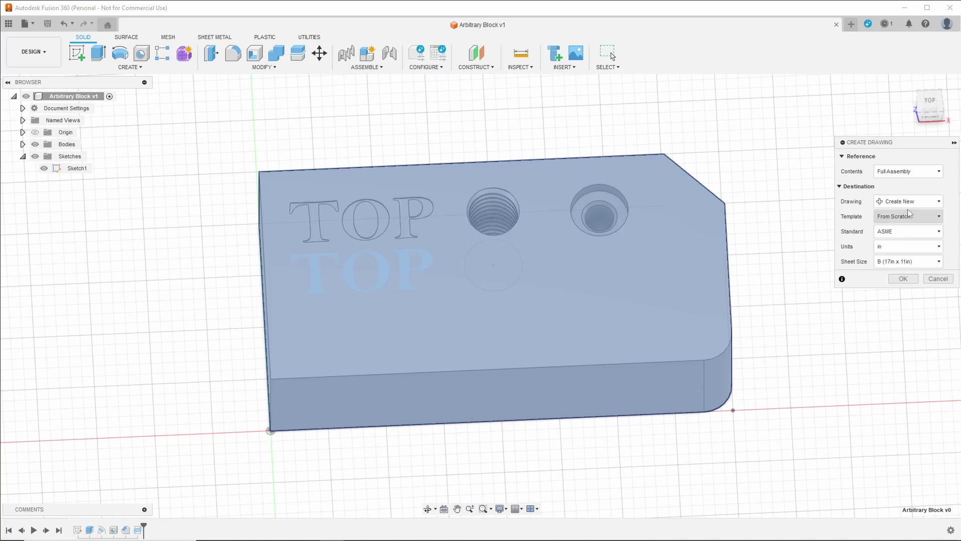
{"action": "left_click", "coordinate": [927, 173]}
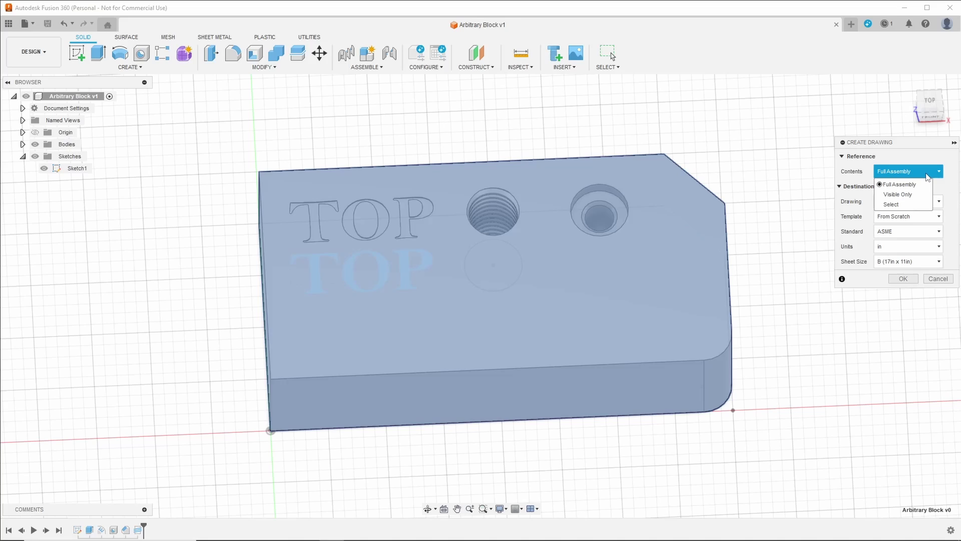
{"action": "left_click", "coordinate": [927, 176]}
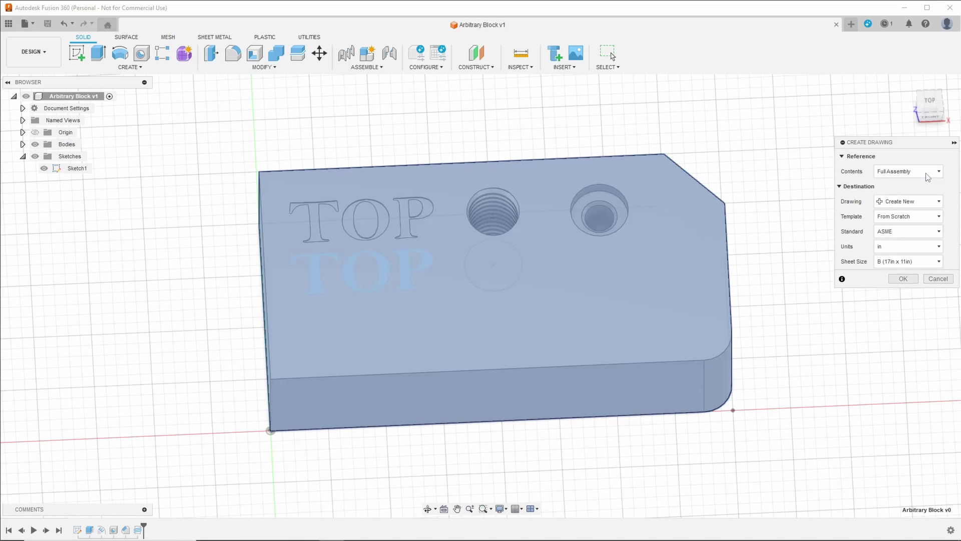
{"action": "left_click", "coordinate": [938, 202]}
{"action": "left_click", "coordinate": [938, 203]}
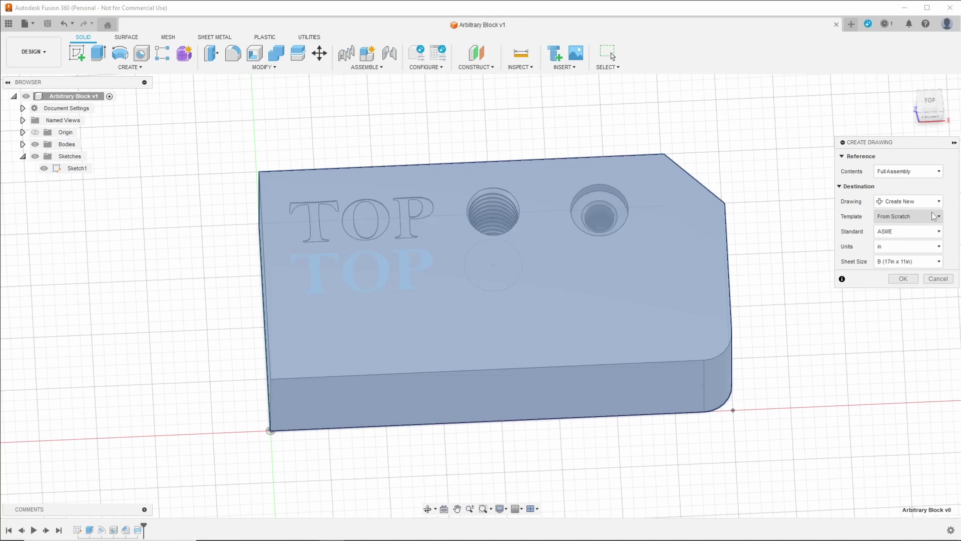
{"action": "left_click", "coordinate": [937, 218]}
{"action": "left_click", "coordinate": [937, 219]}
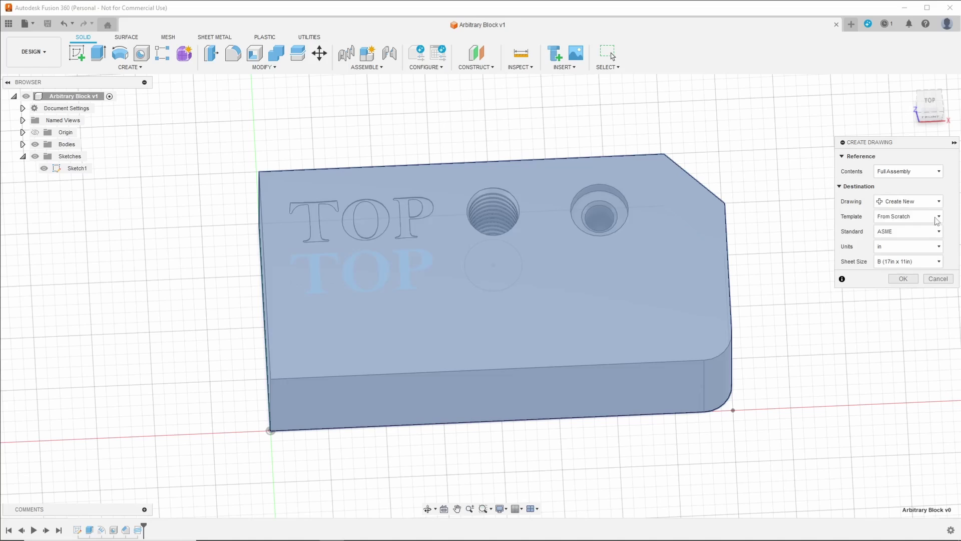
- Set the drafting standard to ISO with an A3 sheet and create the drawing
{"action": "left_click", "coordinate": [938, 233]}
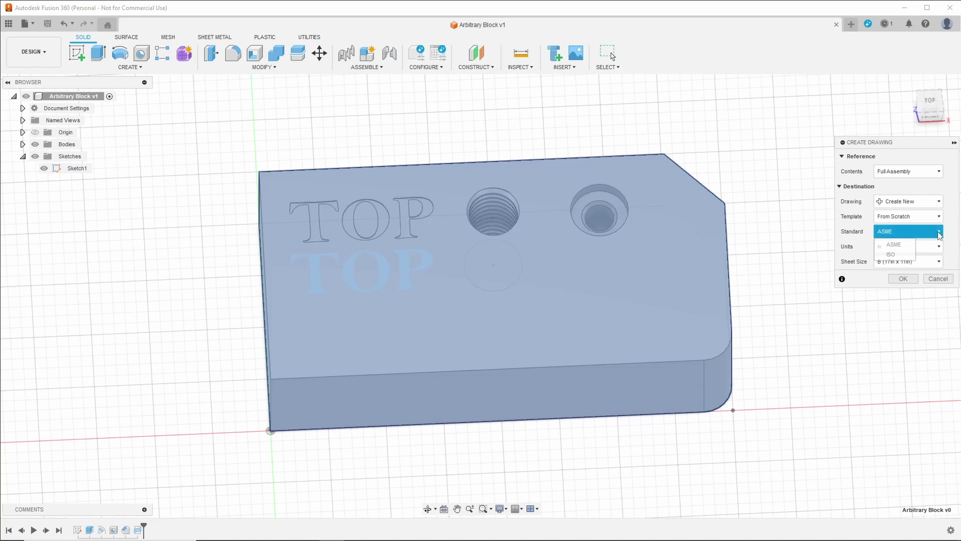
{"action": "left_click", "coordinate": [892, 255]}
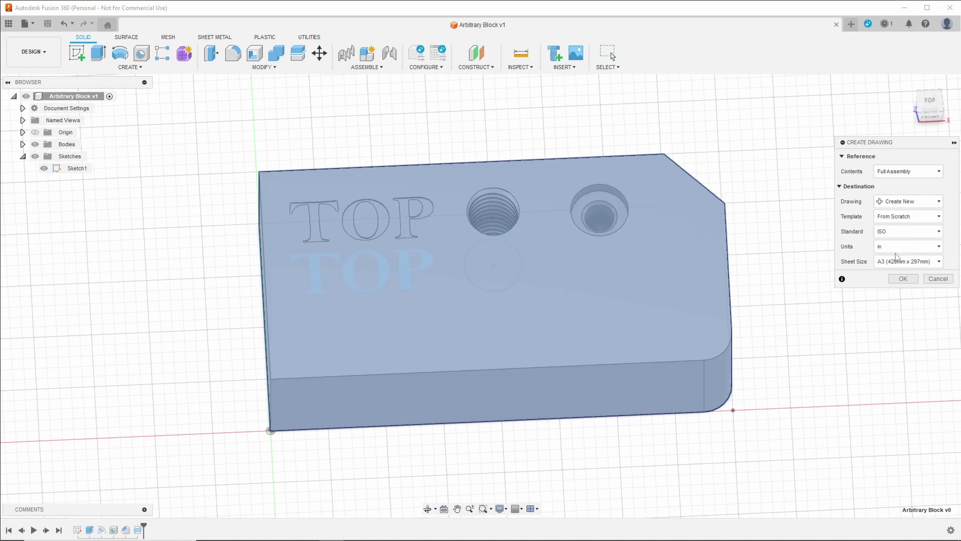
{"action": "left_click", "coordinate": [939, 261]}
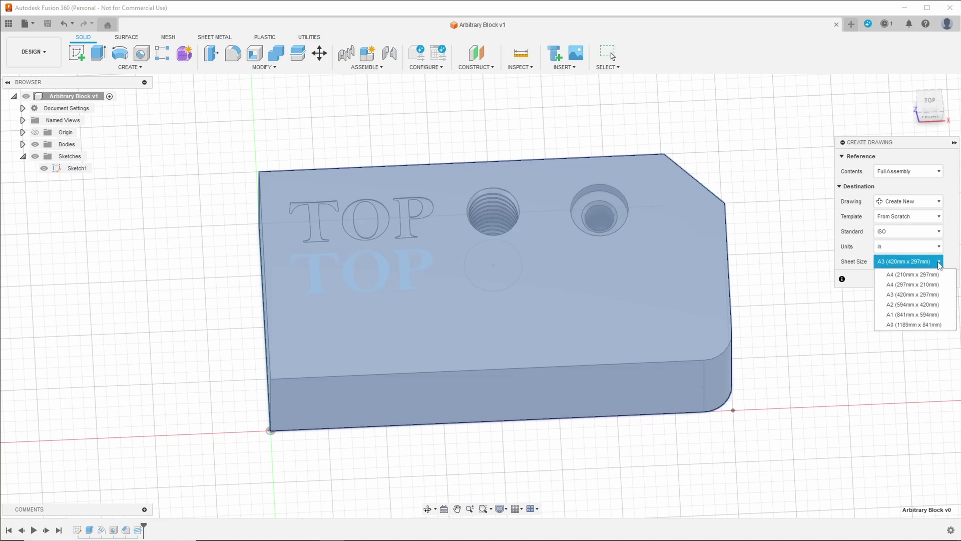
{"action": "left_click", "coordinate": [954, 240]}
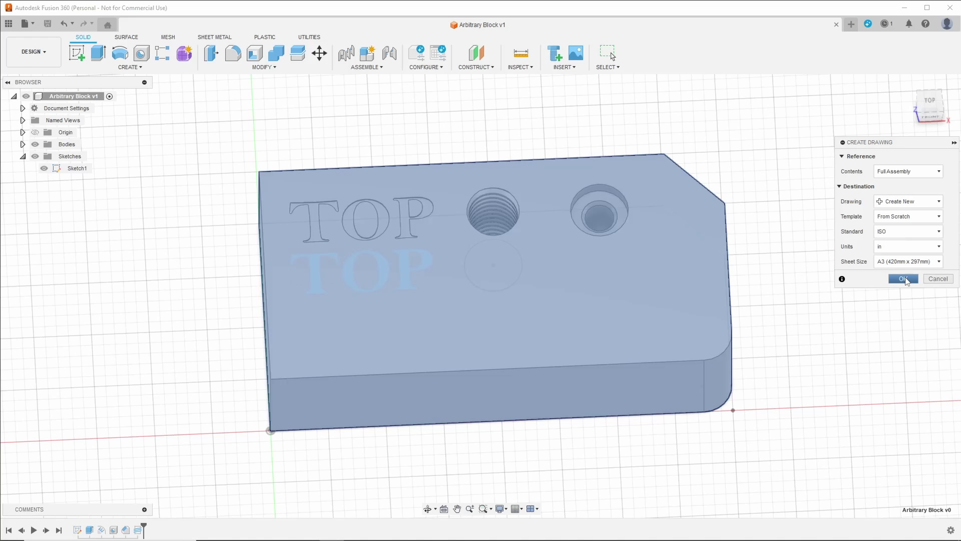
{"action": "left_click", "coordinate": [905, 279]}
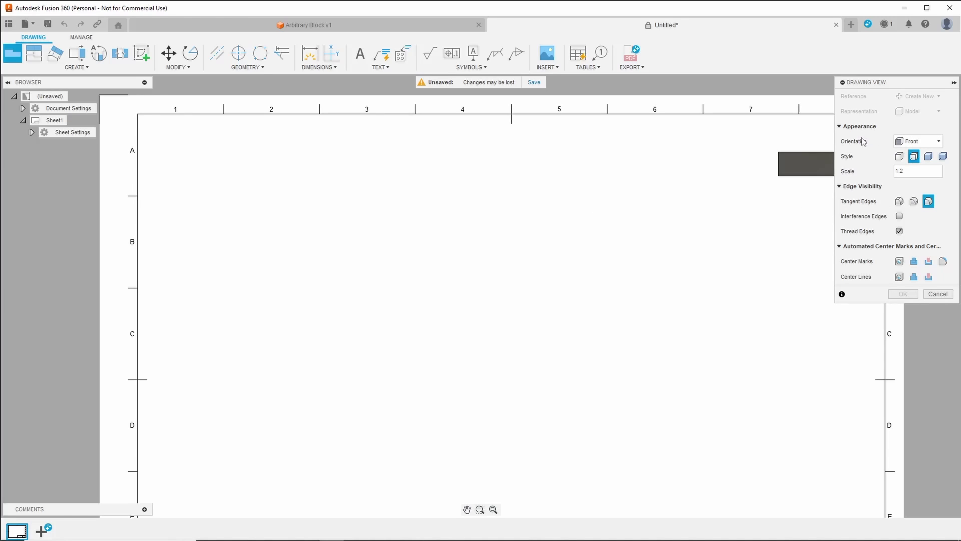
- Place a 1:1 Top base view with visible and hidden edges and hole centre lines at top-left
{"action": "left_click", "coordinate": [933, 141]}
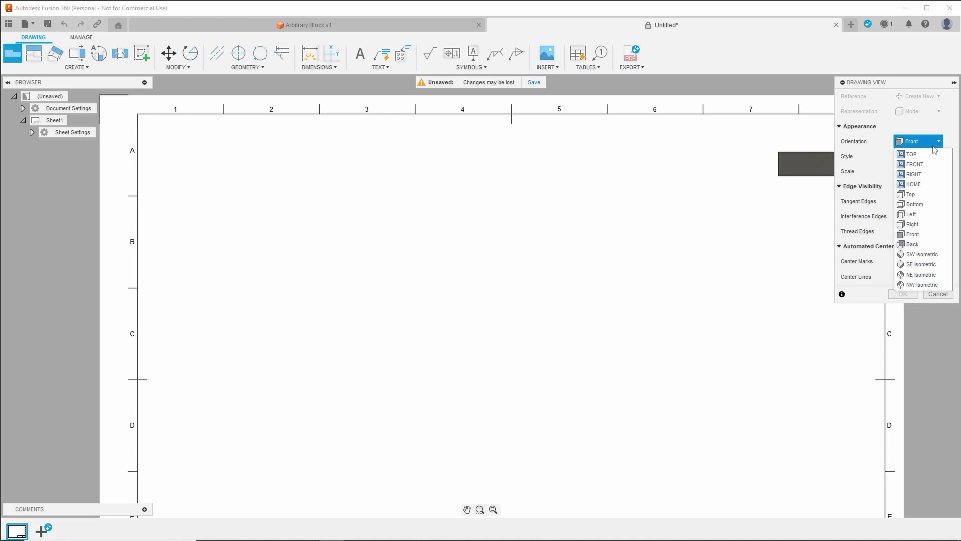
{"action": "left_click", "coordinate": [920, 199]}
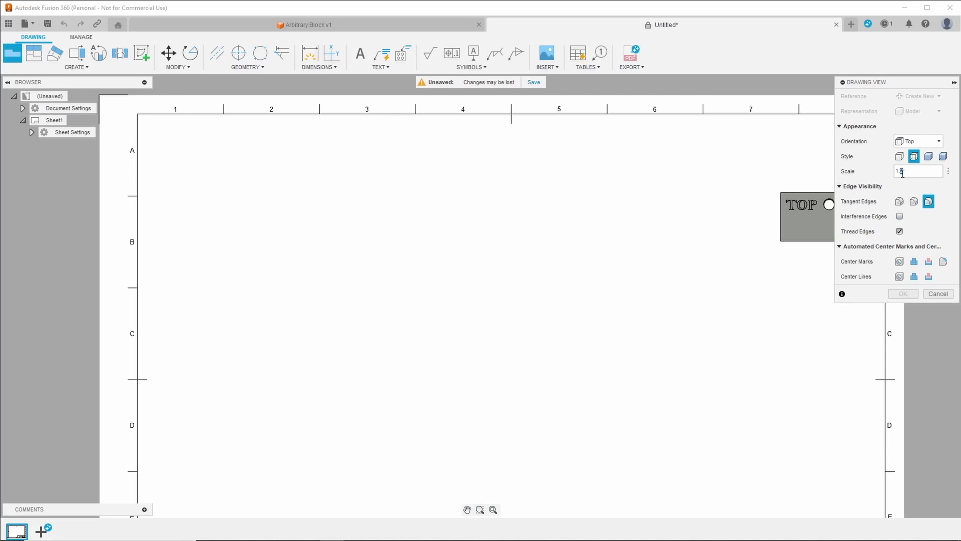
{"action": "type", "text": "1"}
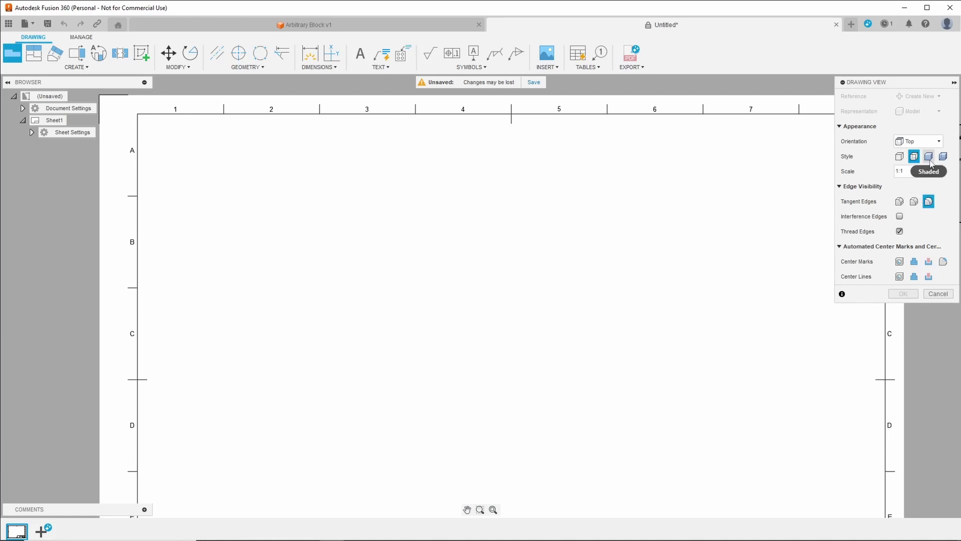
{"action": "left_click", "coordinate": [900, 156]}
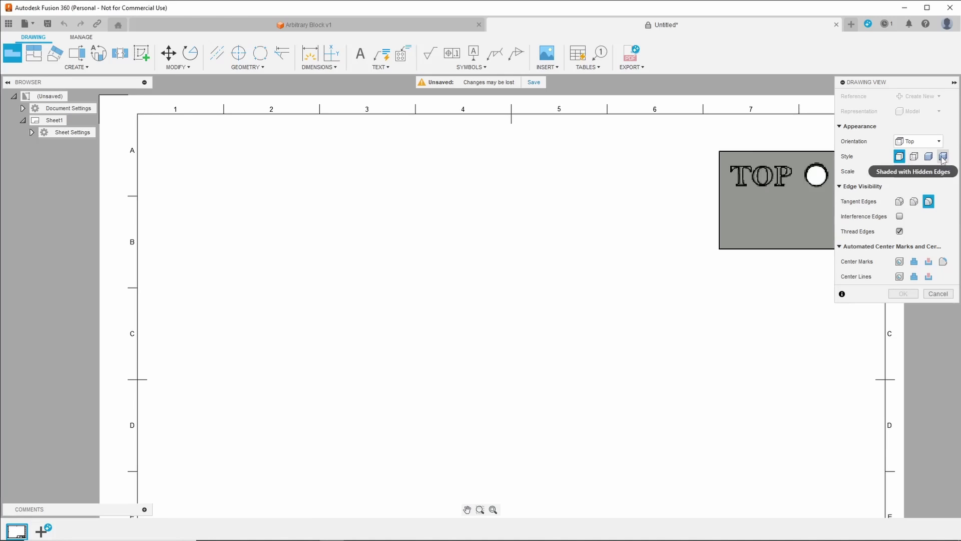
{"action": "left_click", "coordinate": [914, 158]}
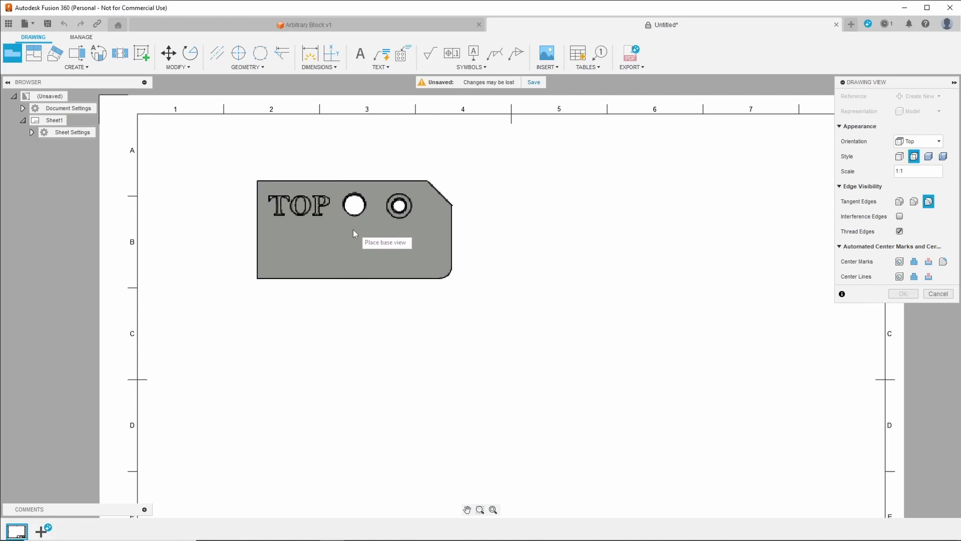
{"action": "left_click", "coordinate": [316, 228]}
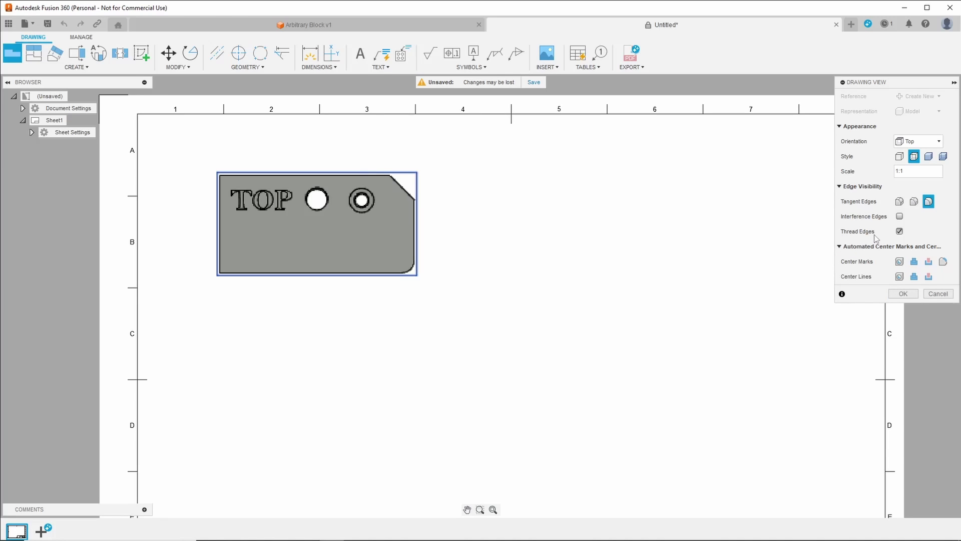
{"action": "left_click", "coordinate": [900, 277]}
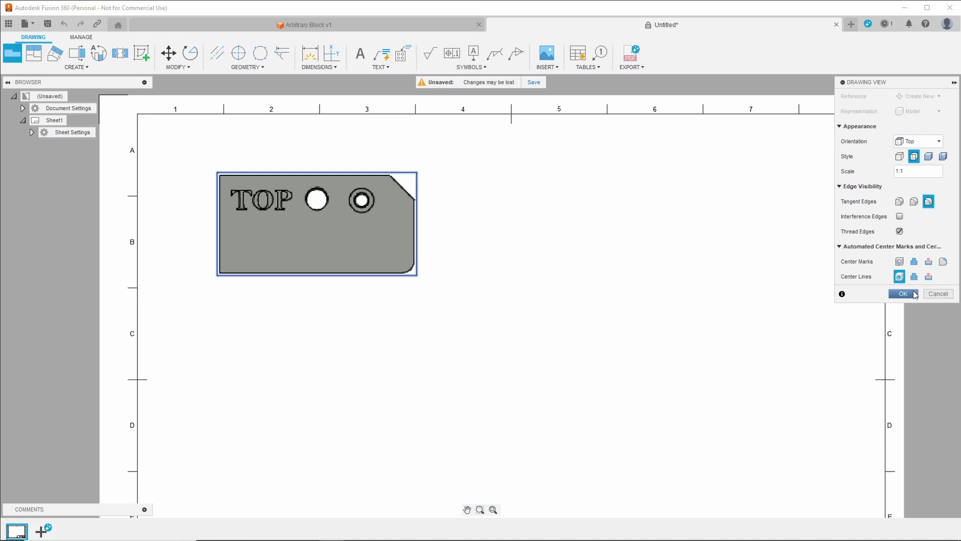
{"action": "left_click", "coordinate": [914, 294]}
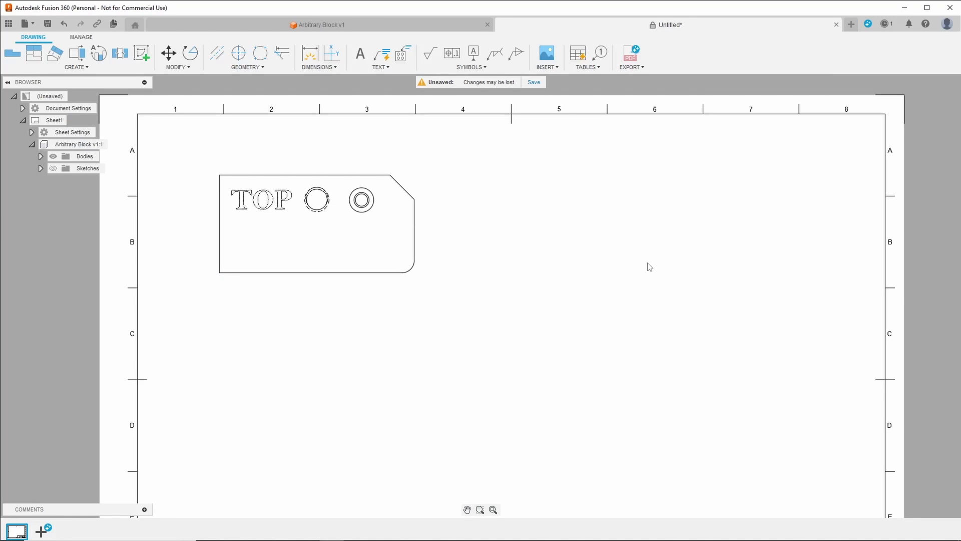
- Dimension the top view's 3.5 top edge length and 45° chamfer angle
{"action": "double_click", "coordinate": [593, 231]}
{"action": "scroll", "coordinate": [594, 231], "scroll_direction": "up", "scroll_amount": 1}
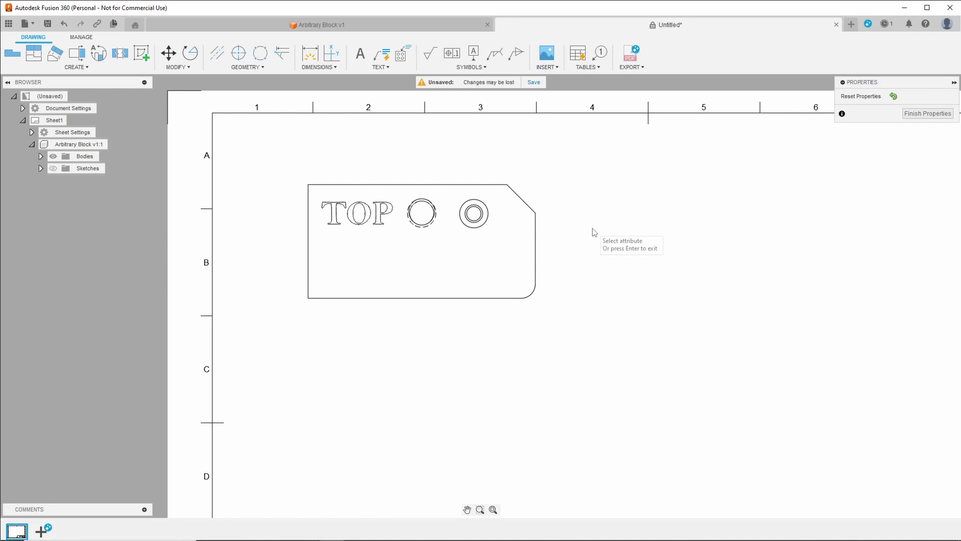
{"action": "scroll", "coordinate": [553, 219], "scroll_direction": "up", "scroll_amount": 1}
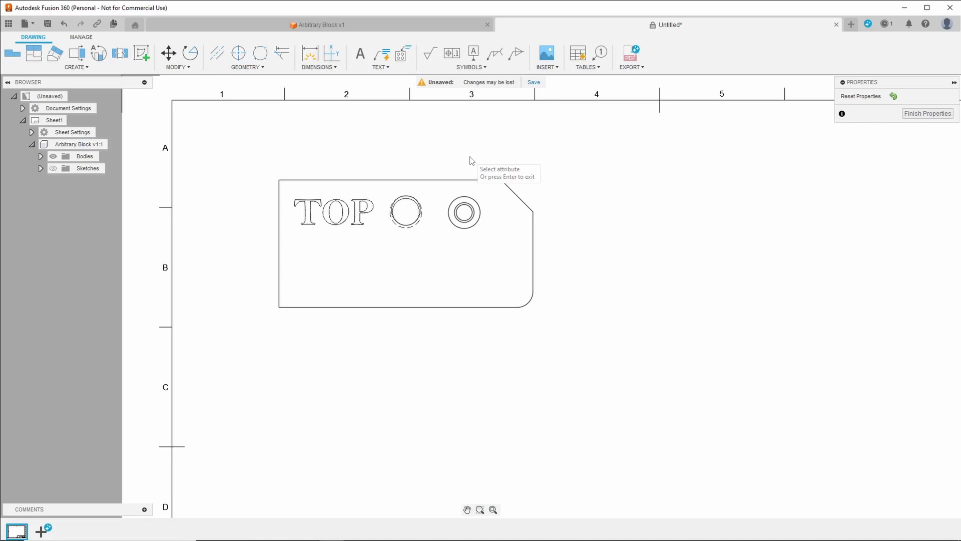
{"action": "left_click", "coordinate": [310, 58]}
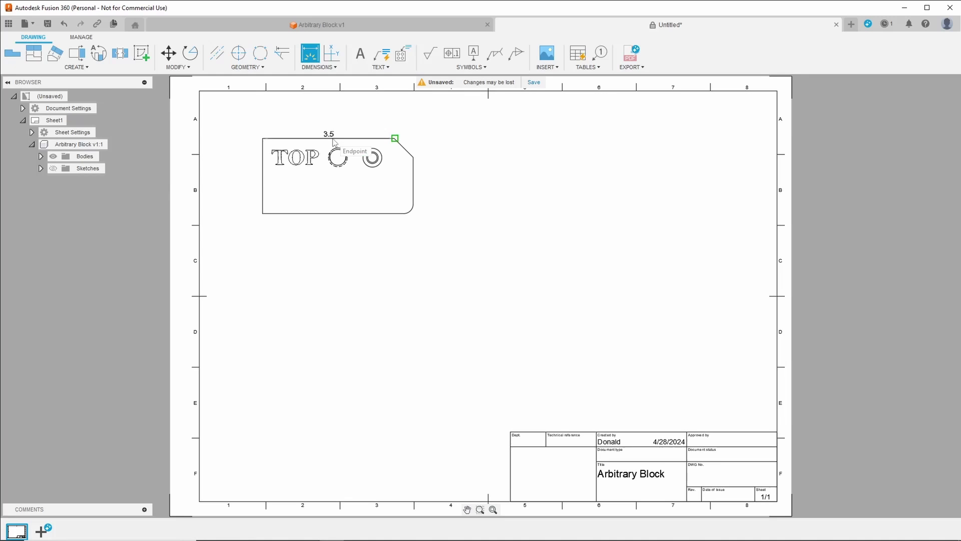
{"action": "left_click", "coordinate": [334, 139]}
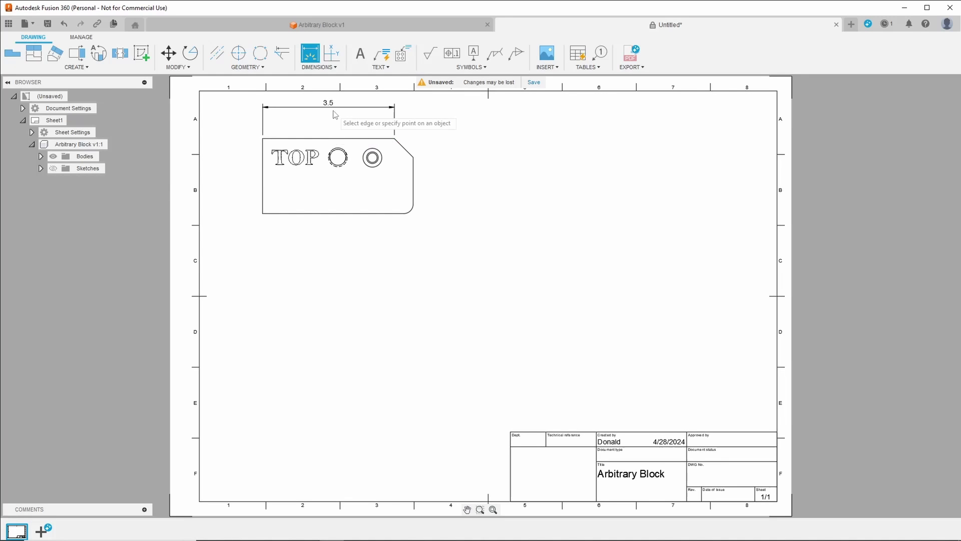
{"action": "left_click", "coordinate": [345, 114]}
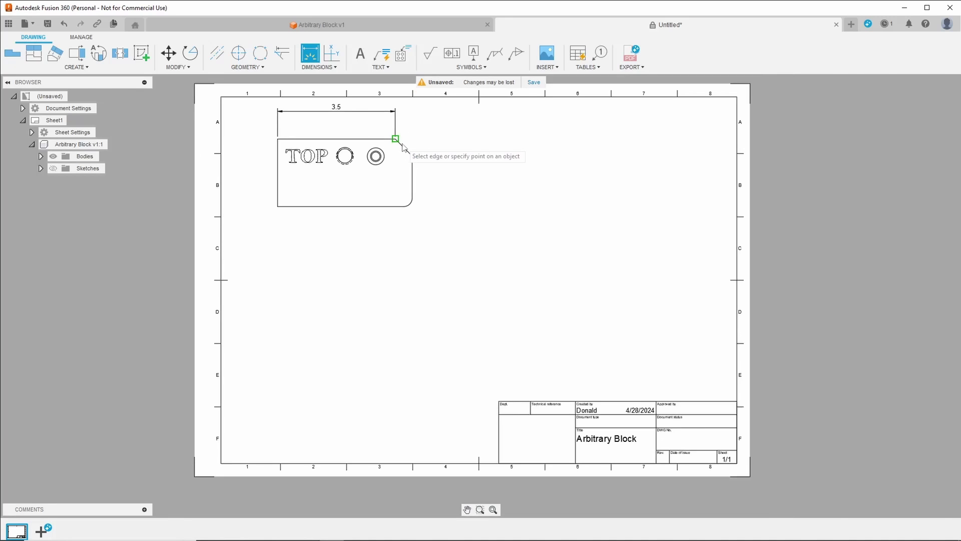
{"action": "scroll", "coordinate": [403, 147], "scroll_direction": "up", "scroll_amount": 2}
{"action": "scroll", "coordinate": [404, 145], "scroll_direction": "up", "scroll_amount": 2}
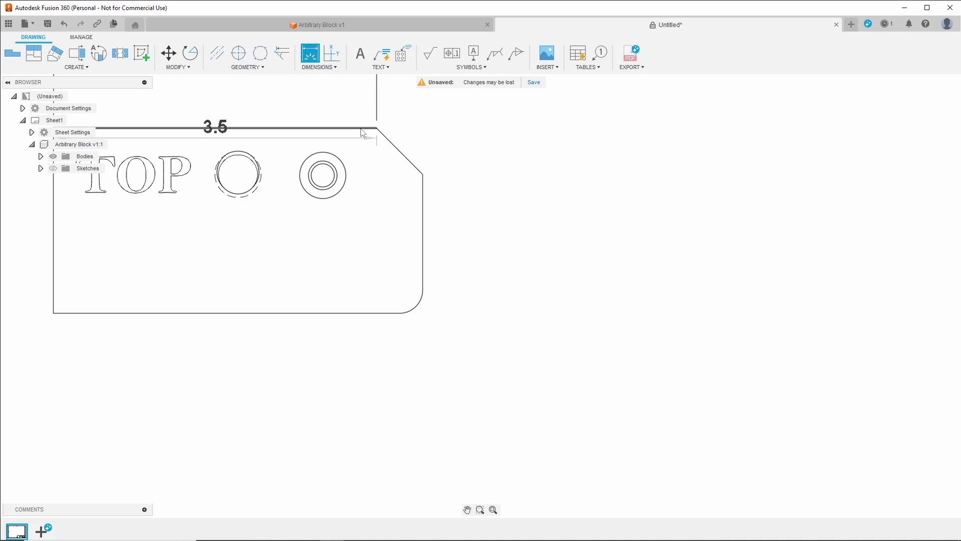
{"action": "left_click", "coordinate": [362, 129]}
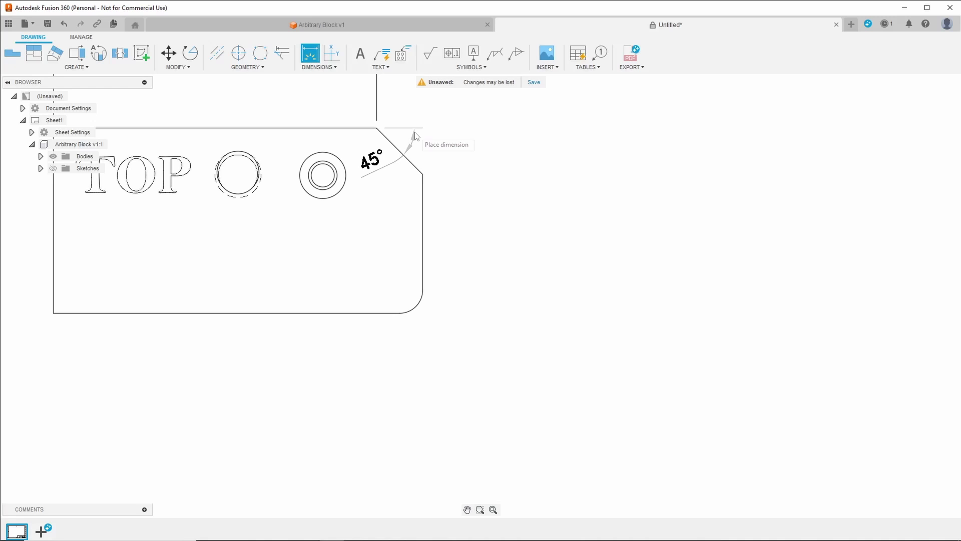
{"action": "left_click", "coordinate": [484, 151]}
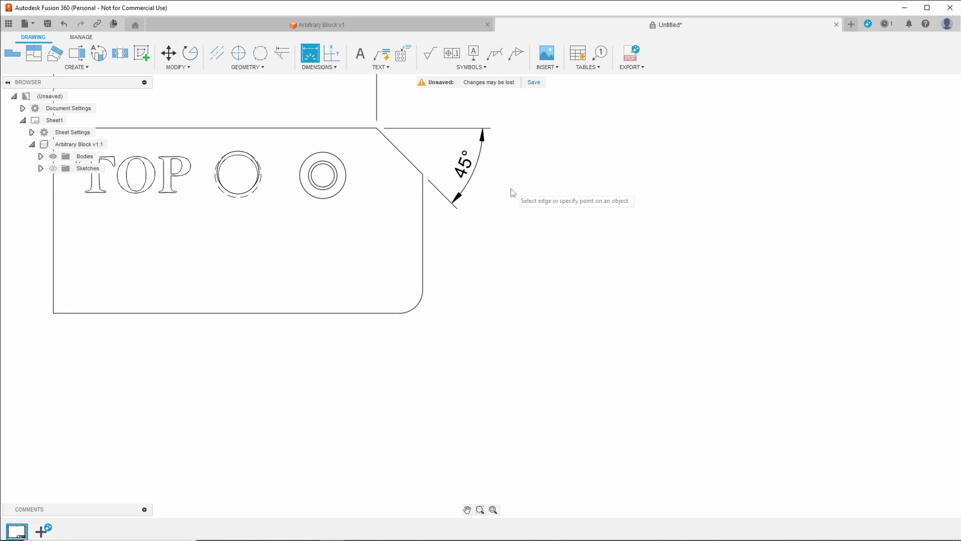
- Add the overall 4 width above the block and the R.25 corner radius
{"action": "scroll", "coordinate": [476, 228], "scroll_direction": "down", "scroll_amount": 3}
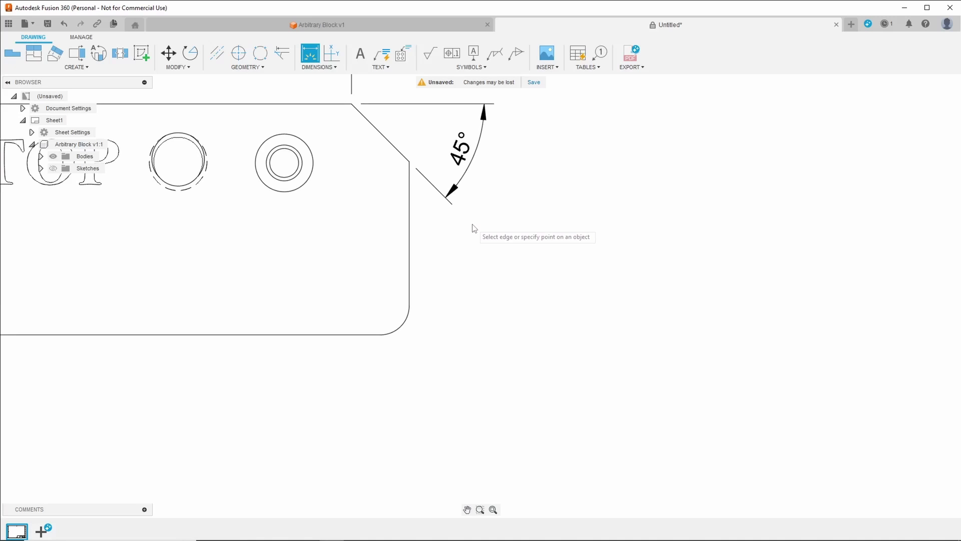
{"action": "middle_click_drag", "start_coordinate": [581, 283], "coordinate": [616, 300]}
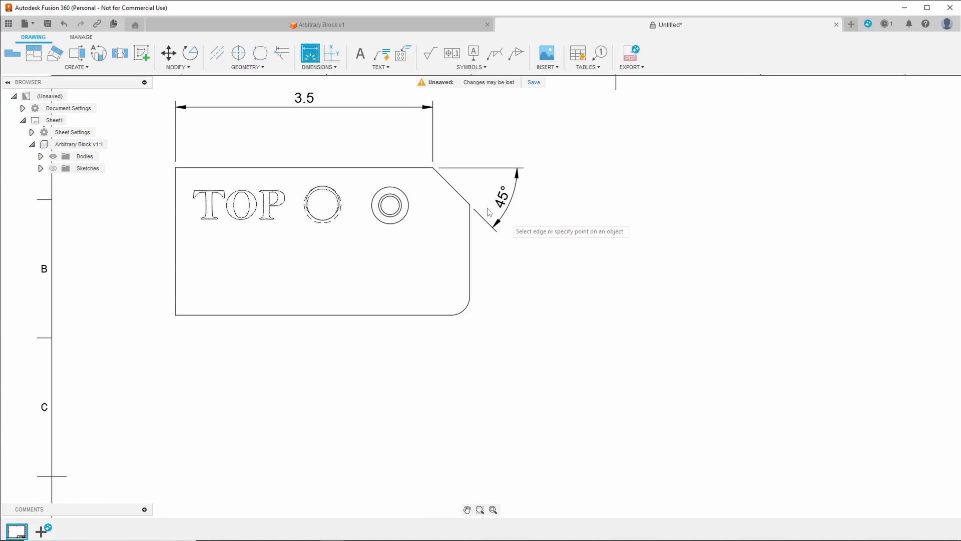
{"action": "left_click", "coordinate": [309, 53]}
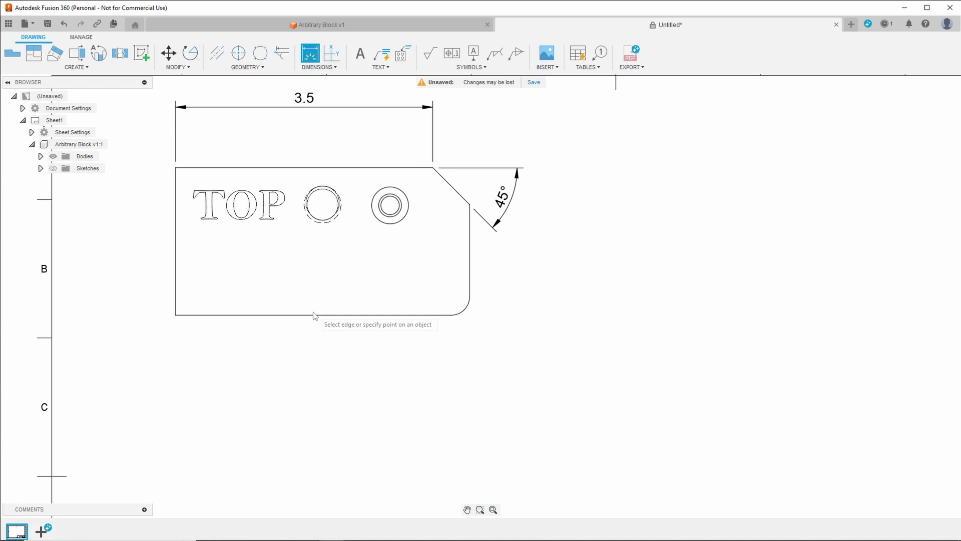
{"action": "left_click", "coordinate": [176, 295]}
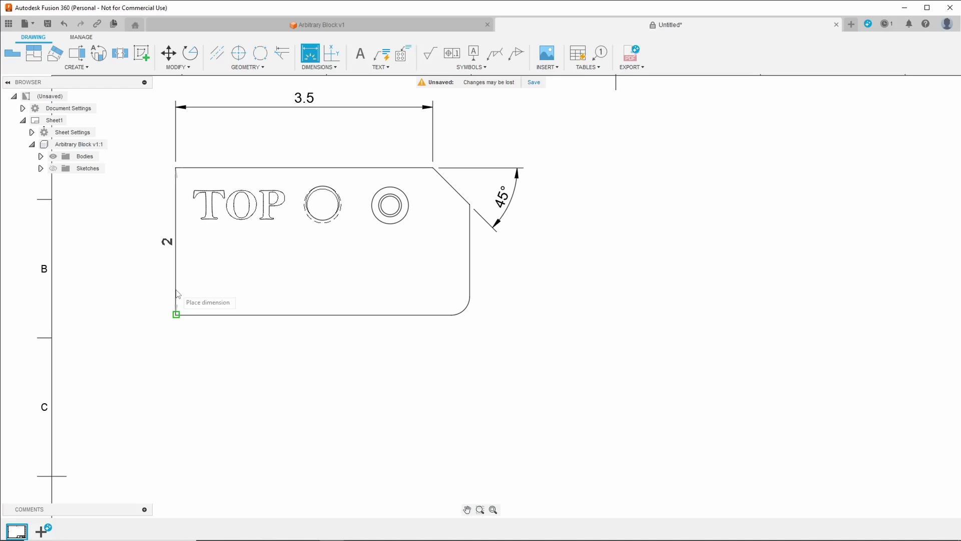
{"action": "left_click", "coordinate": [469, 270]}
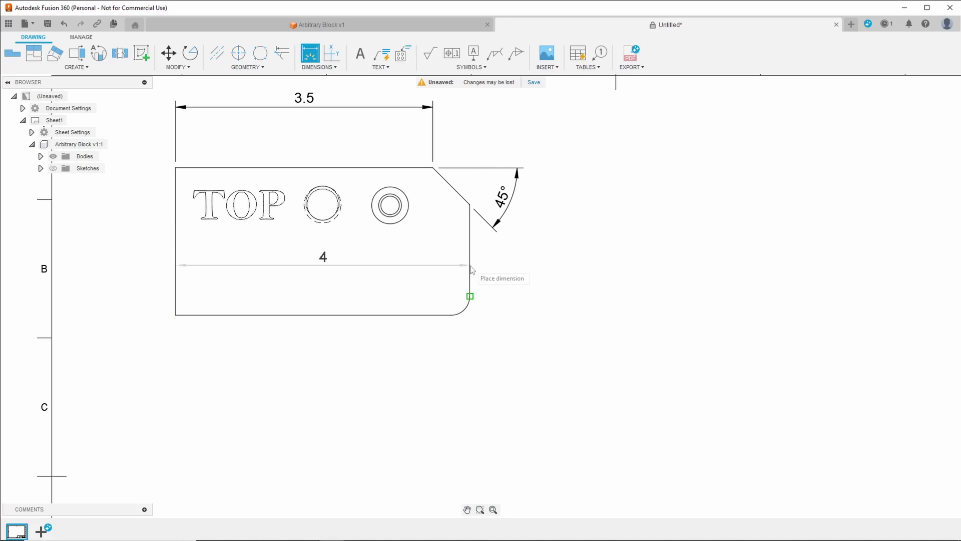
{"action": "left_click", "coordinate": [429, 98]}
{"action": "middle_click_drag", "start_coordinate": [590, 151], "coordinate": [632, 229]}
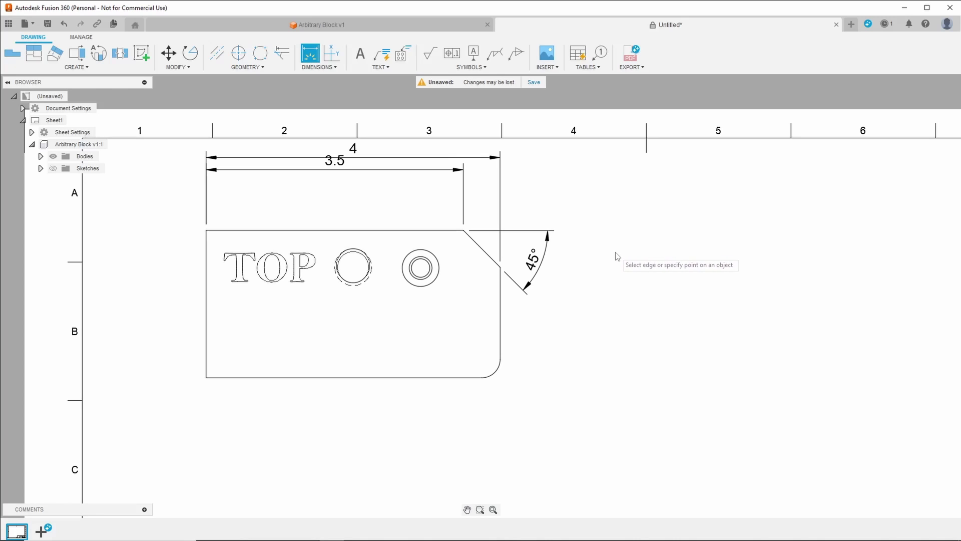
{"action": "scroll", "coordinate": [429, 318], "scroll_direction": "down", "scroll_amount": 1}
{"action": "scroll", "coordinate": [431, 299], "scroll_direction": "up", "scroll_amount": 3}
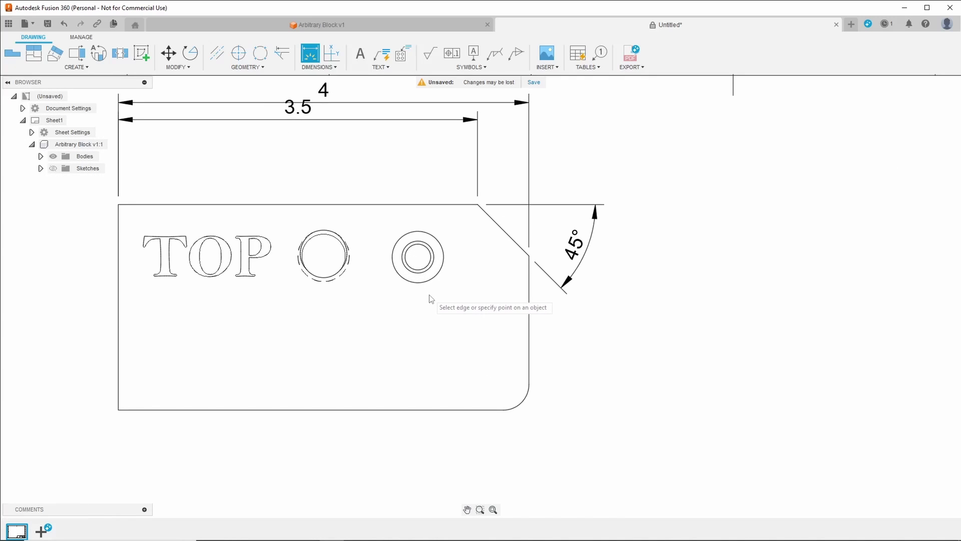
{"action": "left_click", "coordinate": [418, 257]}
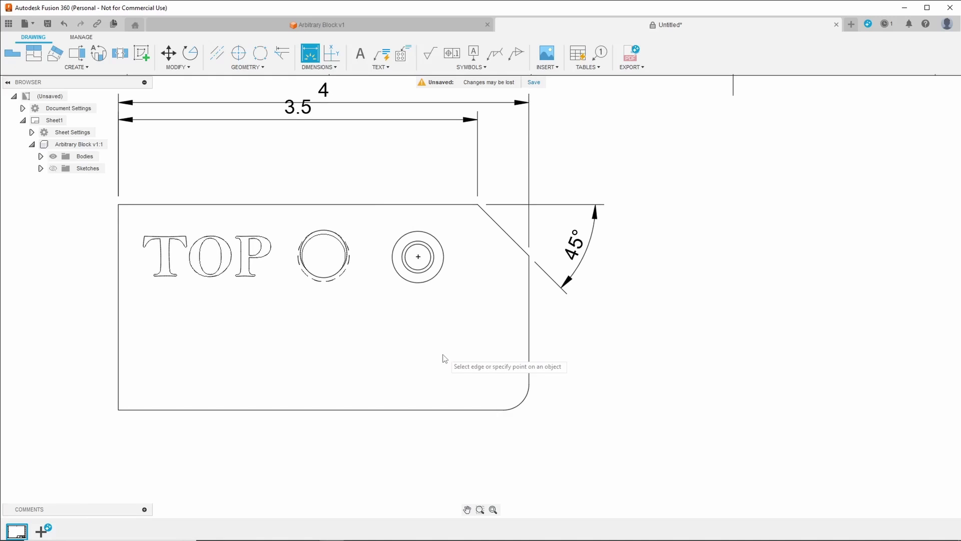
{"action": "left_click", "coordinate": [524, 401]}
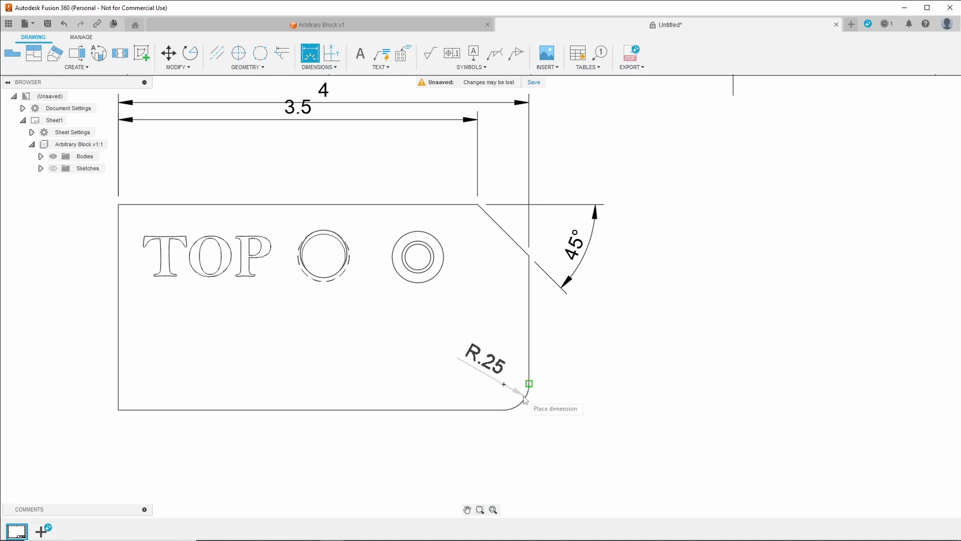
{"action": "left_click", "coordinate": [565, 429]}
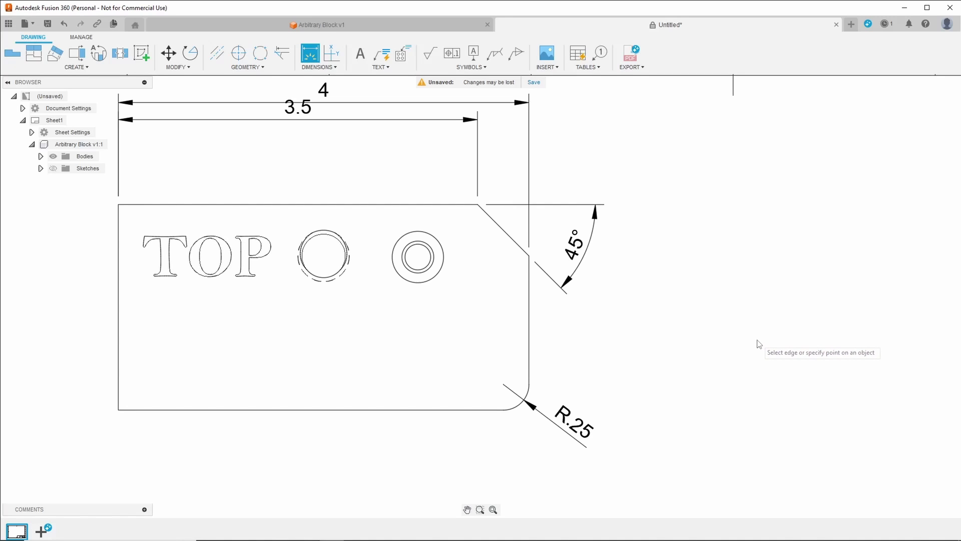
- Add a 1/2-13 UNC 3B hole and thread note to the threaded hole beside TOP
{"action": "left_click", "coordinate": [383, 68]}
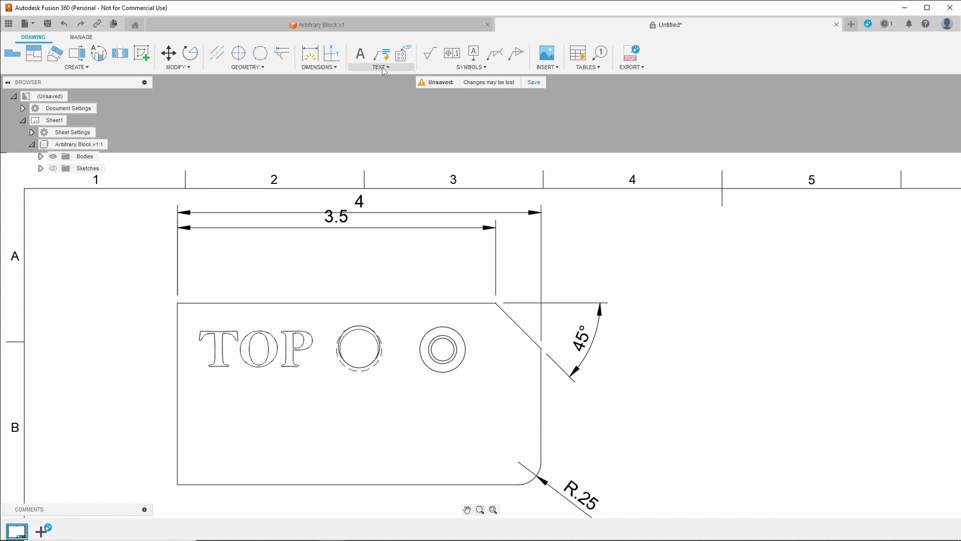
{"action": "left_click", "coordinate": [384, 69]}
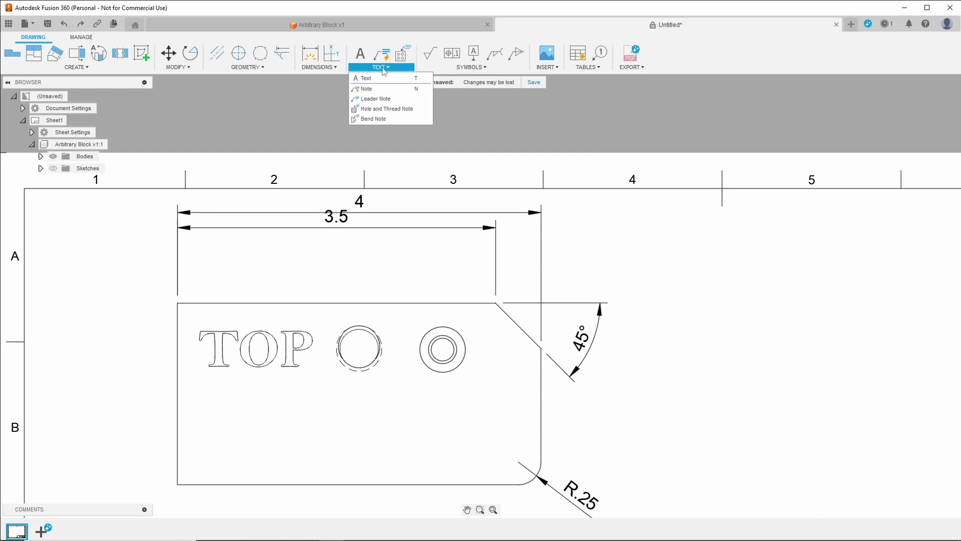
{"action": "left_click", "coordinate": [395, 111]}
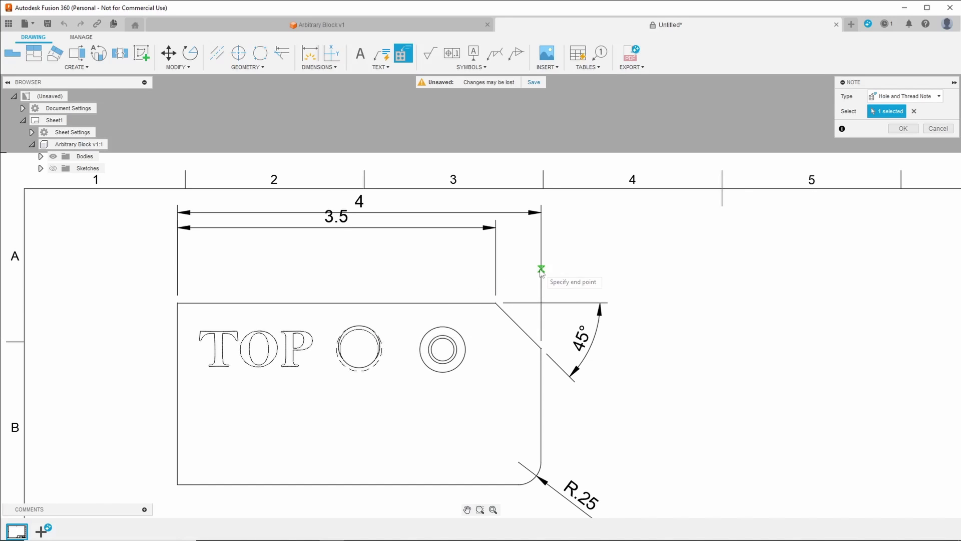
{"action": "left_click", "coordinate": [598, 264]}
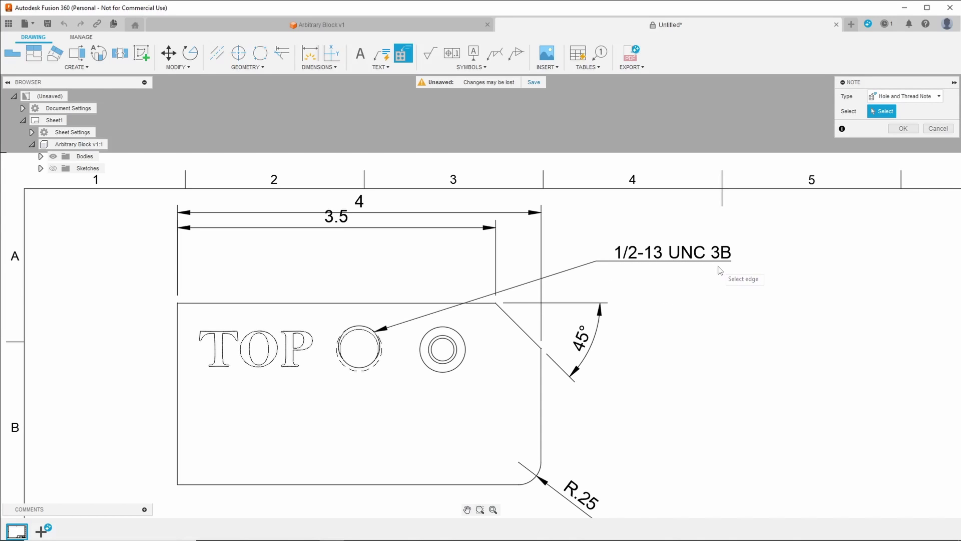
{"action": "left_click", "coordinate": [905, 128]}
{"action": "scroll", "coordinate": [859, 106], "scroll_direction": "down", "scroll_amount": 2}
{"action": "key", "text": "d"}
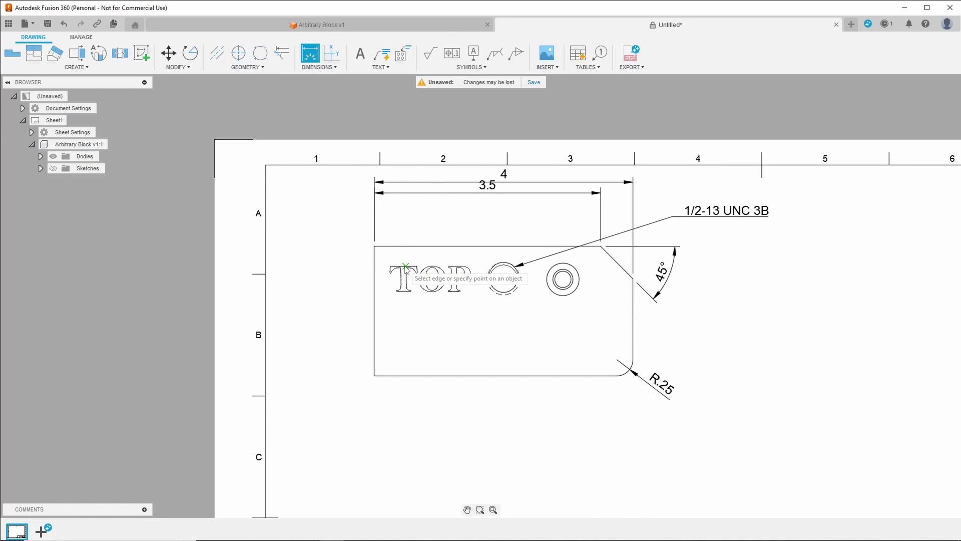
- Dimension the letter T .31 from the block's top edge
{"action": "left_click", "coordinate": [406, 266]}
{"action": "left_click", "coordinate": [410, 247]}
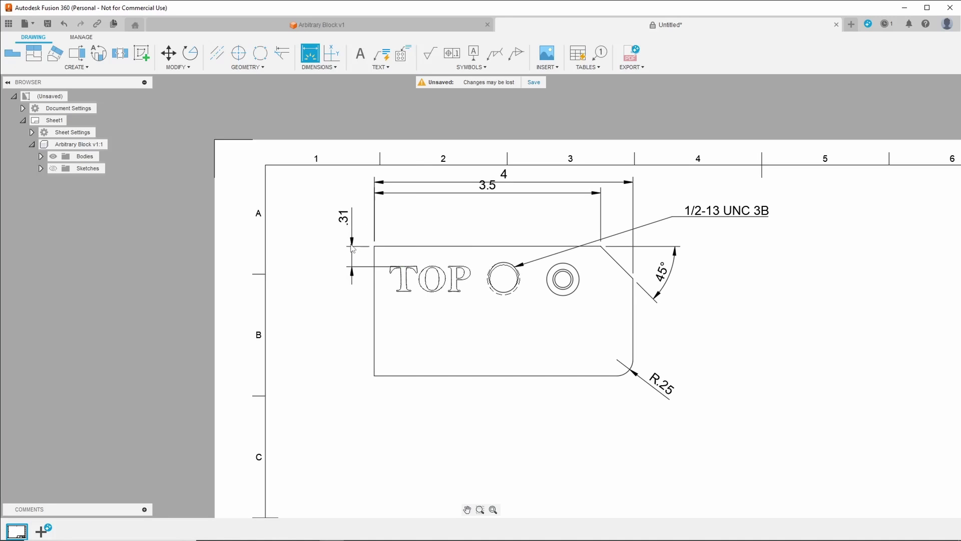
{"action": "left_click", "coordinate": [352, 247]}
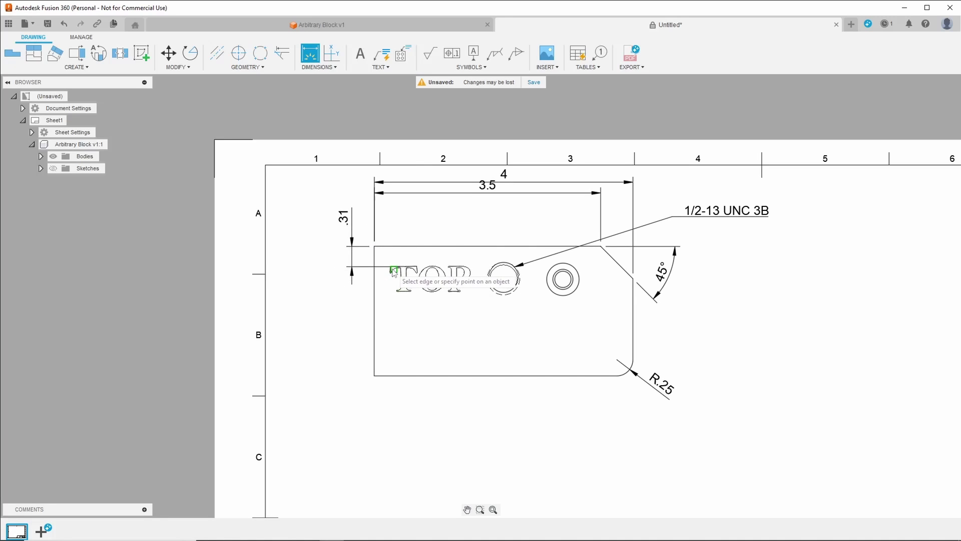
{"action": "scroll", "coordinate": [392, 273], "scroll_direction": "down", "scroll_amount": 2}
{"action": "scroll", "coordinate": [392, 273], "scroll_direction": "up", "scroll_amount": 8}
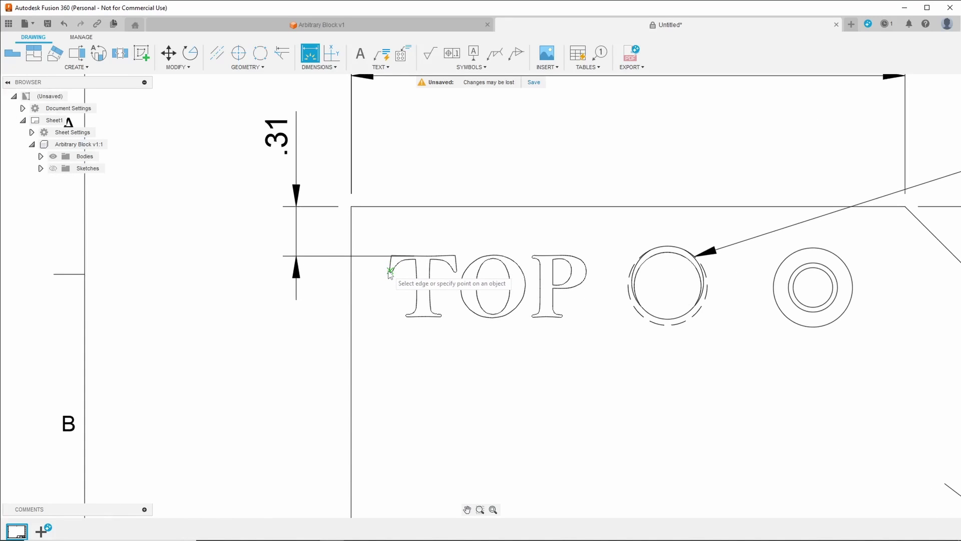
- Dimension the letter T .24 from the block's left edge
{"action": "left_click", "coordinate": [391, 271]}
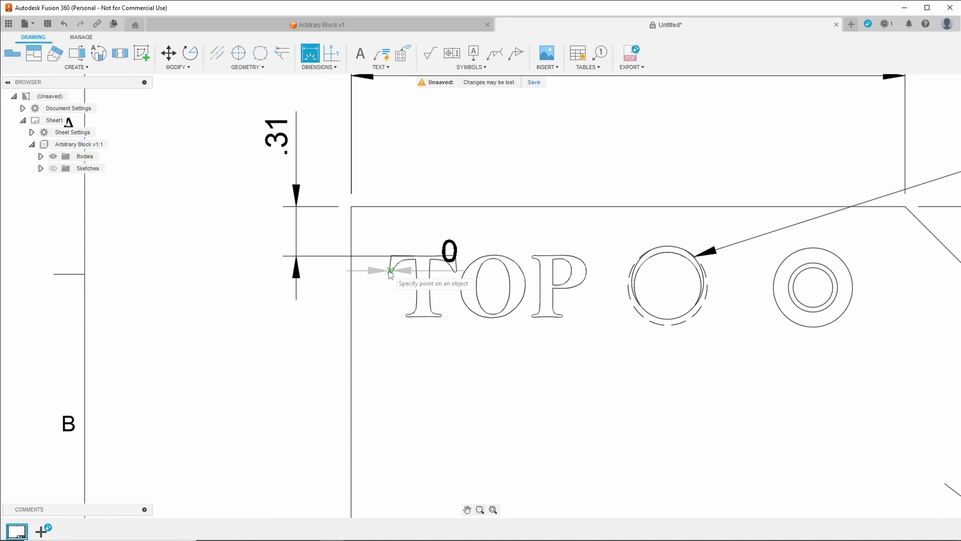
{"action": "left_click", "coordinate": [352, 299]}
{"action": "scroll", "coordinate": [330, 326], "scroll_direction": "up", "scroll_amount": 1}
{"action": "scroll", "coordinate": [326, 326], "scroll_direction": "down", "scroll_amount": 2}
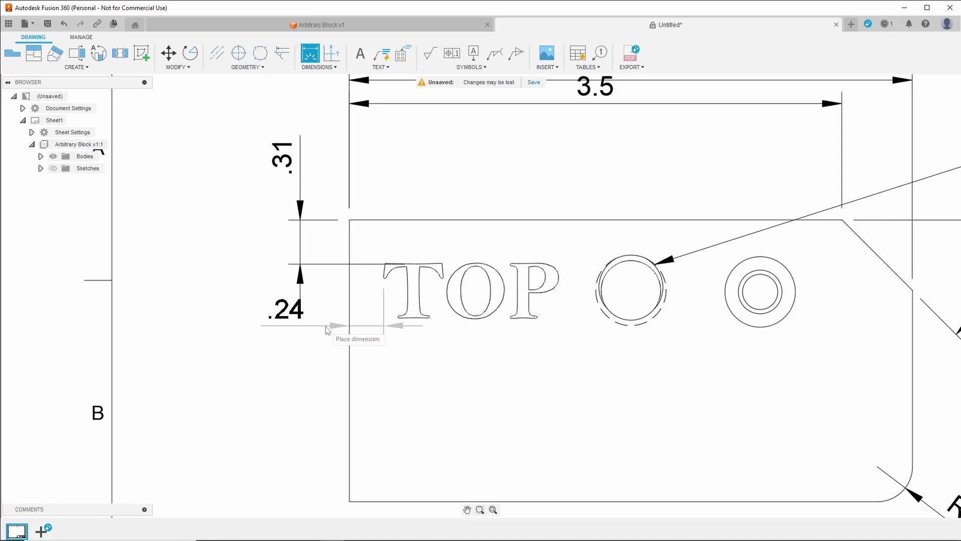
{"action": "scroll", "coordinate": [325, 371], "scroll_direction": "up", "scroll_amount": 1}
{"action": "scroll", "coordinate": [318, 313], "scroll_direction": "down", "scroll_amount": 1}
{"action": "scroll", "coordinate": [333, 333], "scroll_direction": "up", "scroll_amount": 2}
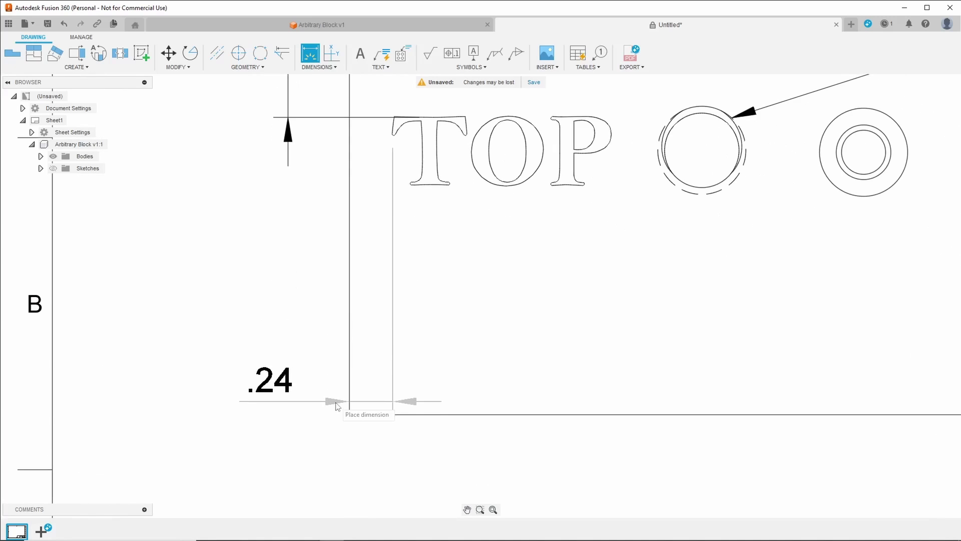
{"action": "left_click", "coordinate": [343, 445]}
{"action": "scroll", "coordinate": [253, 291], "scroll_direction": "down", "scroll_amount": 3}
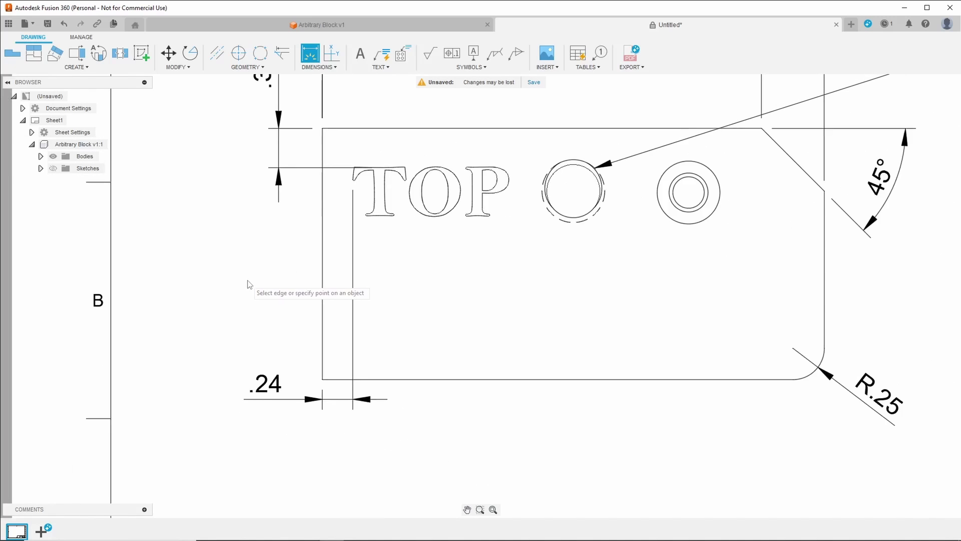
{"action": "scroll", "coordinate": [223, 270], "scroll_direction": "down", "scroll_amount": 1}
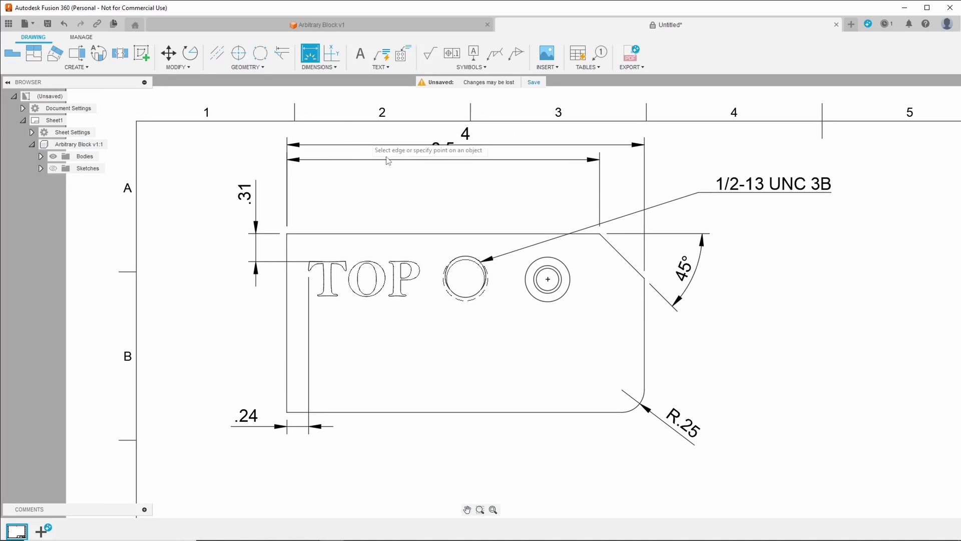
{"action": "scroll", "coordinate": [696, 254], "scroll_direction": "down", "scroll_amount": 4}
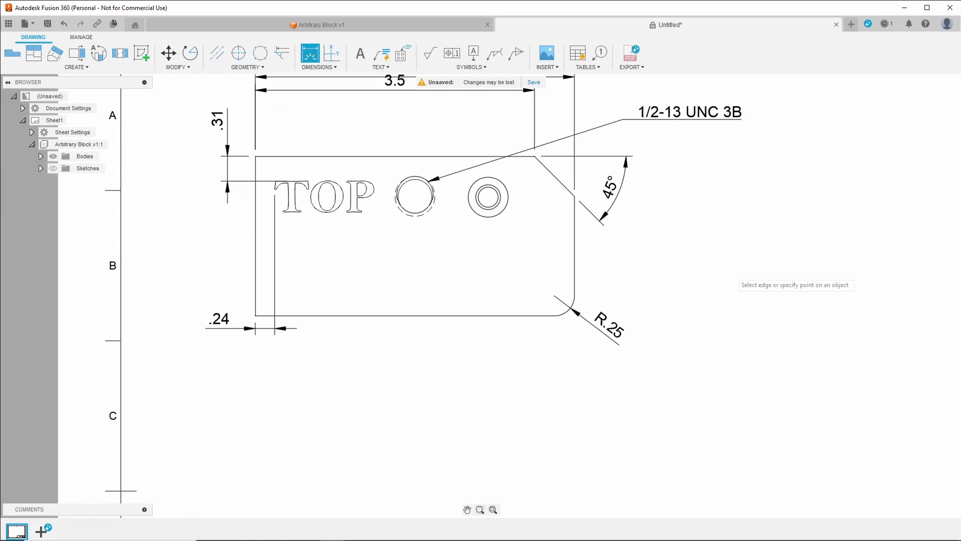
{"action": "middle_click_drag", "start_coordinate": [696, 254], "coordinate": [682, 300]}
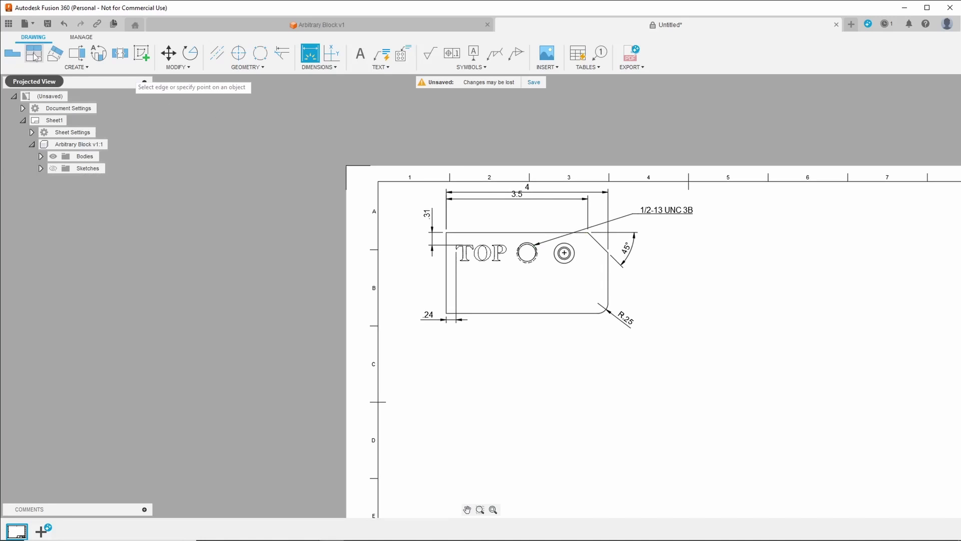
- Project an isometric view from the top view and place it at the sheet's lower right
{"action": "left_click", "coordinate": [34, 55]}
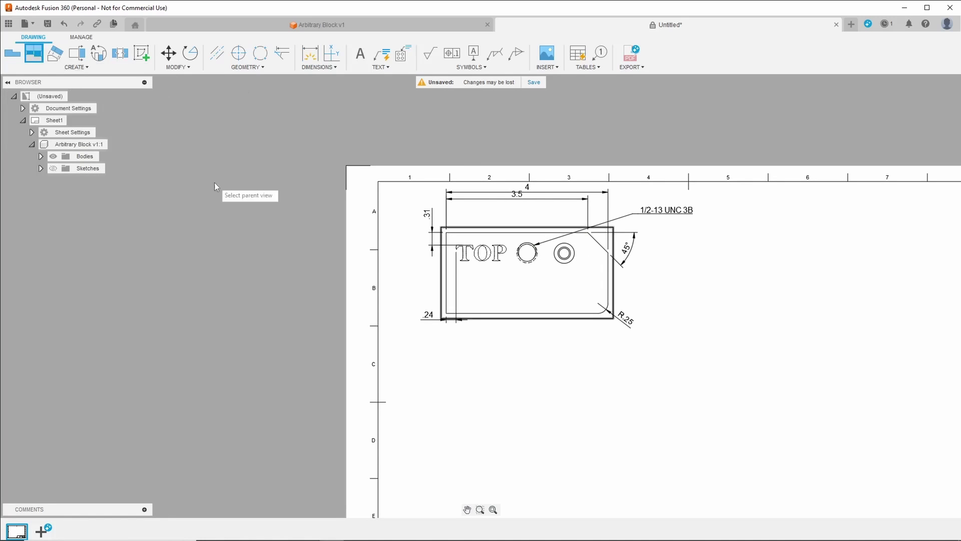
{"action": "left_click", "coordinate": [507, 288]}
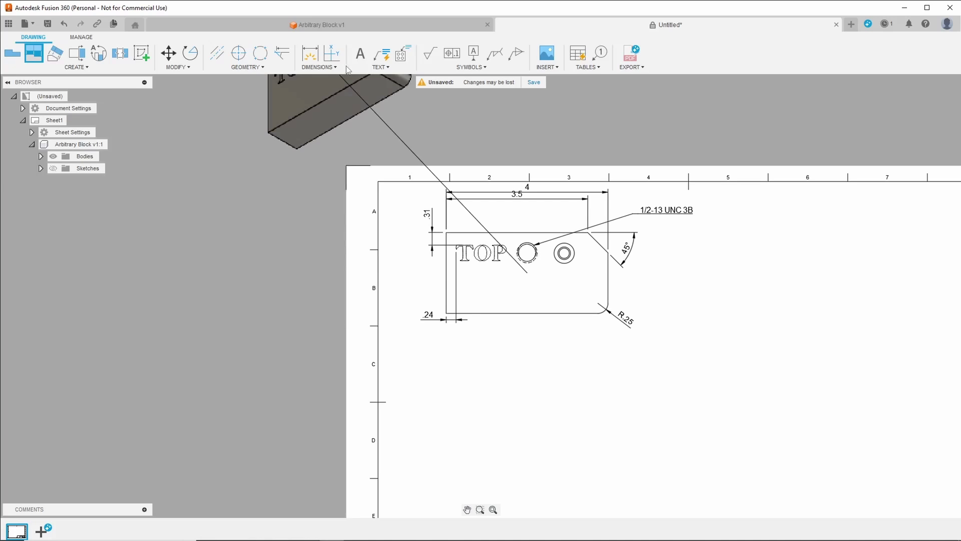
{"action": "right_click", "coordinate": [350, 8]}
{"action": "left_click", "coordinate": [299, 175]}
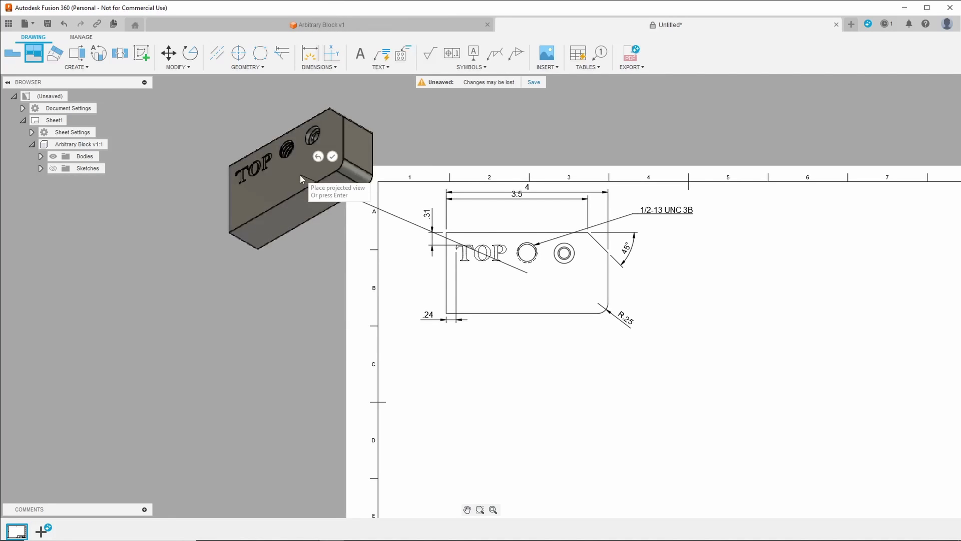
{"action": "left_click", "coordinate": [318, 156]}
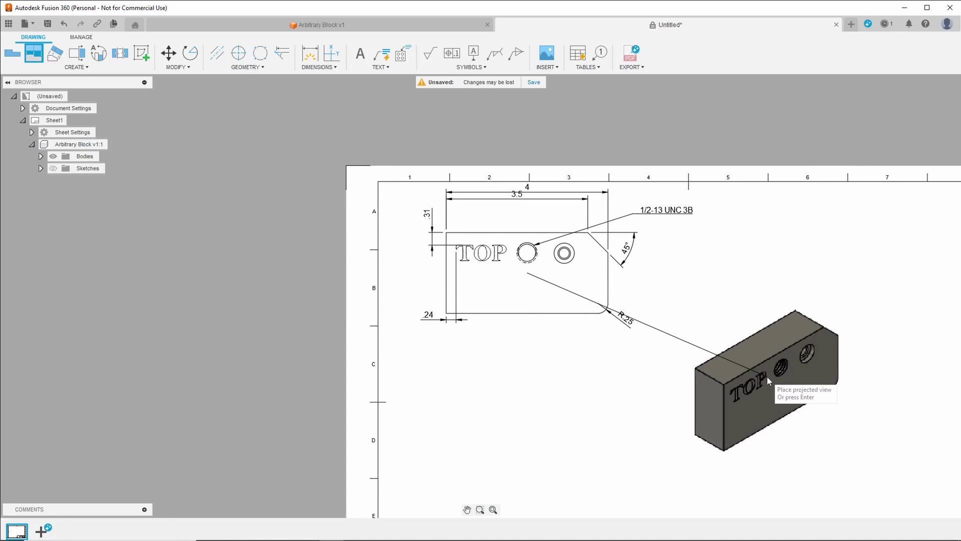
{"action": "left_click", "coordinate": [768, 380]}
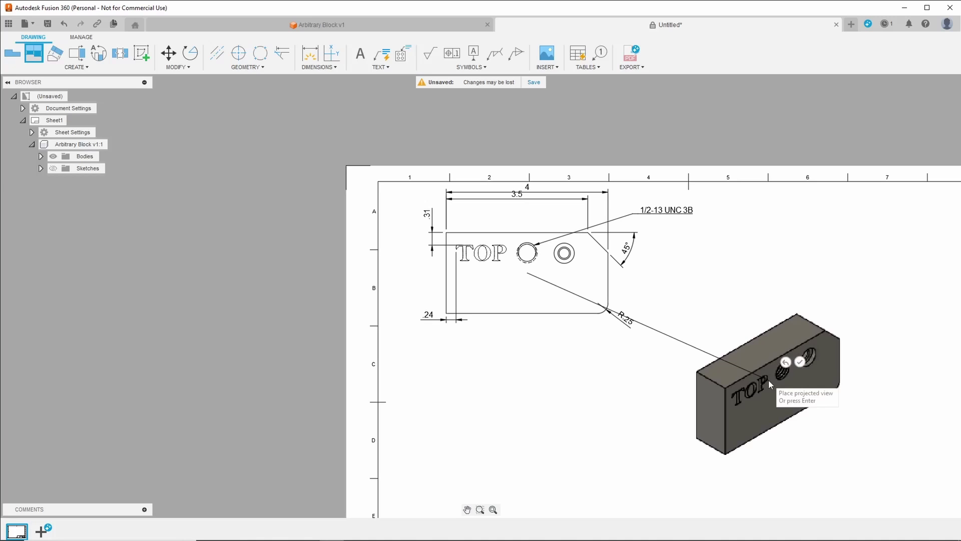
{"action": "left_click", "coordinate": [800, 361]}
{"action": "scroll", "coordinate": [635, 208], "scroll_direction": "down", "scroll_amount": 3}
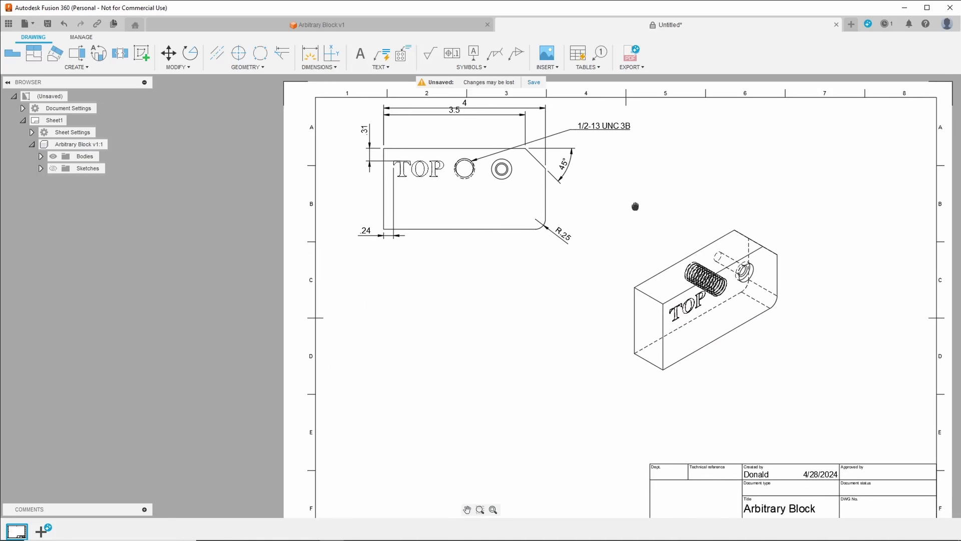
{"action": "left_click", "coordinate": [524, 267]}
{"action": "scroll", "coordinate": [536, 294], "scroll_direction": "up", "scroll_amount": 3}
{"action": "scroll", "coordinate": [536, 296], "scroll_direction": "up", "scroll_amount": 2}
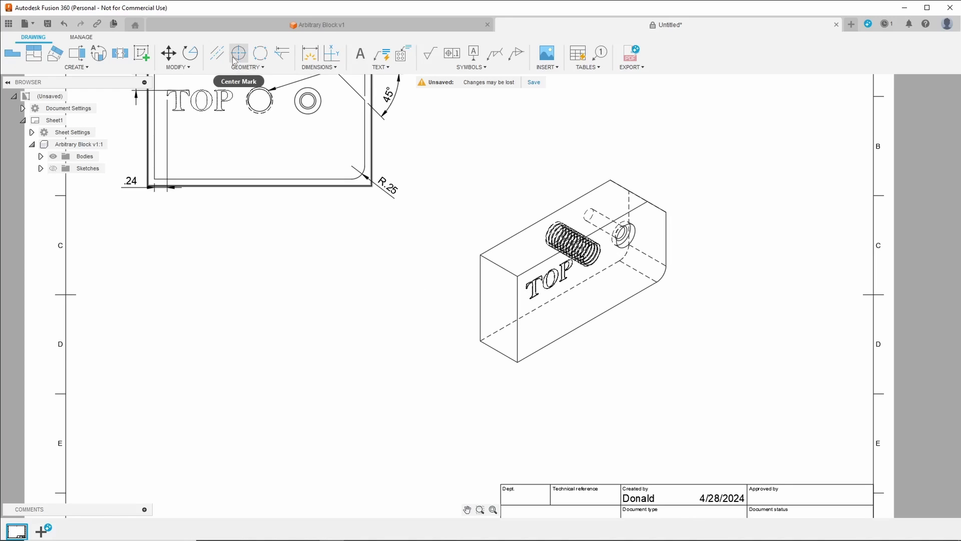
- Project a front view from the top view and place it directly below
{"action": "left_click", "coordinate": [309, 56]}
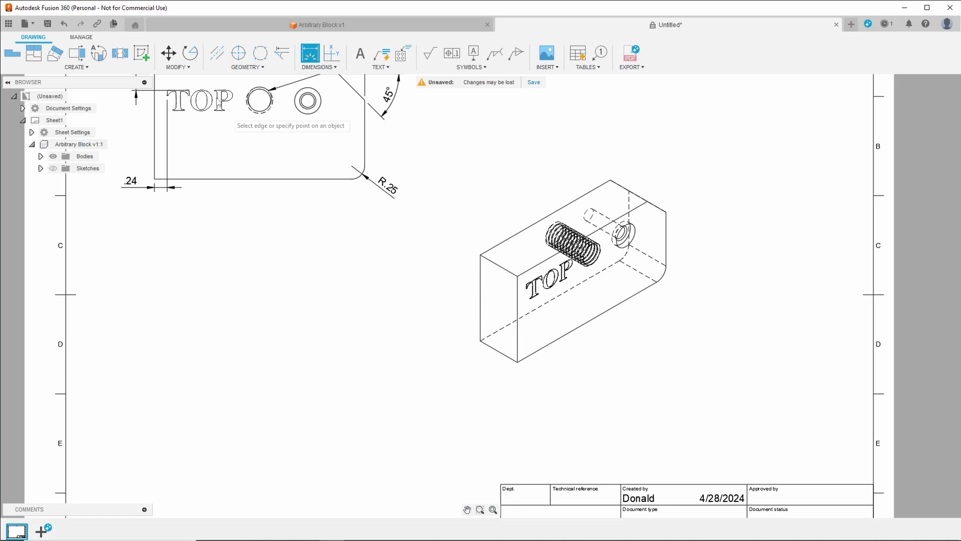
{"action": "left_click", "coordinate": [33, 52]}
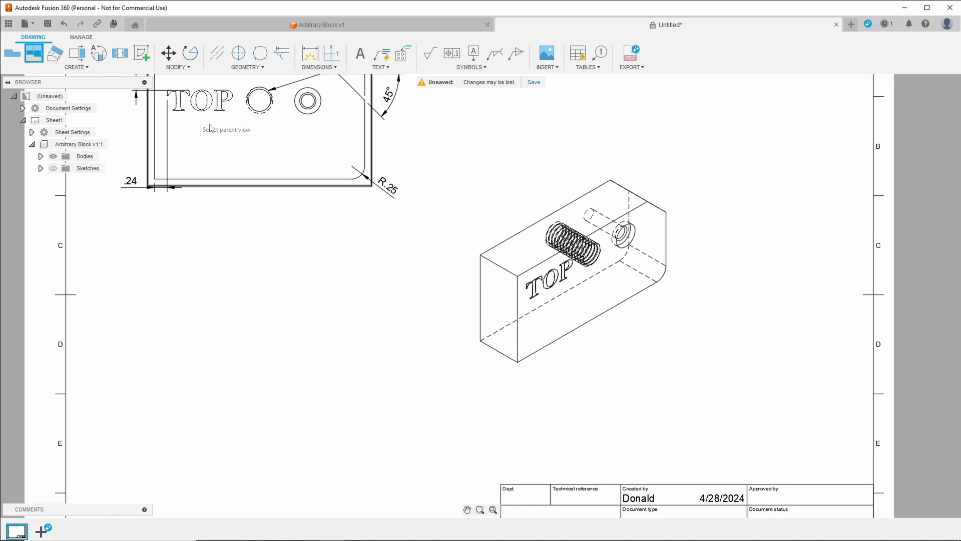
{"action": "left_click", "coordinate": [257, 298]}
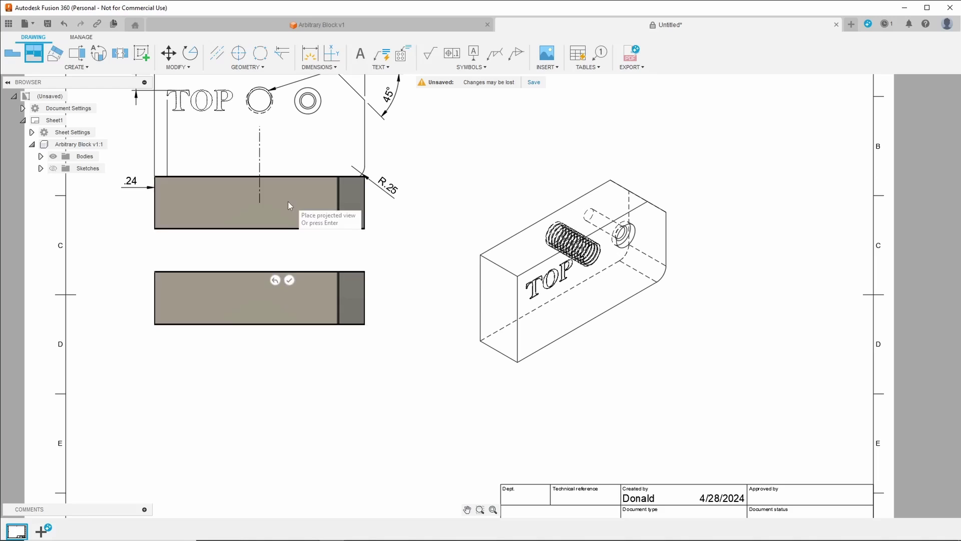
{"action": "left_click", "coordinate": [291, 281]}
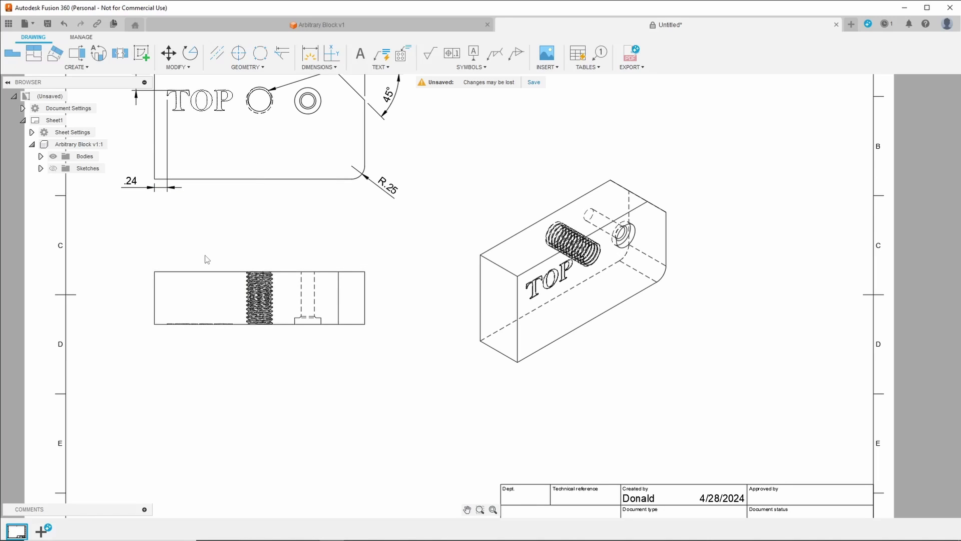
- Dimension the front view's 1 height and .25 hole width
{"action": "left_click", "coordinate": [310, 53]}
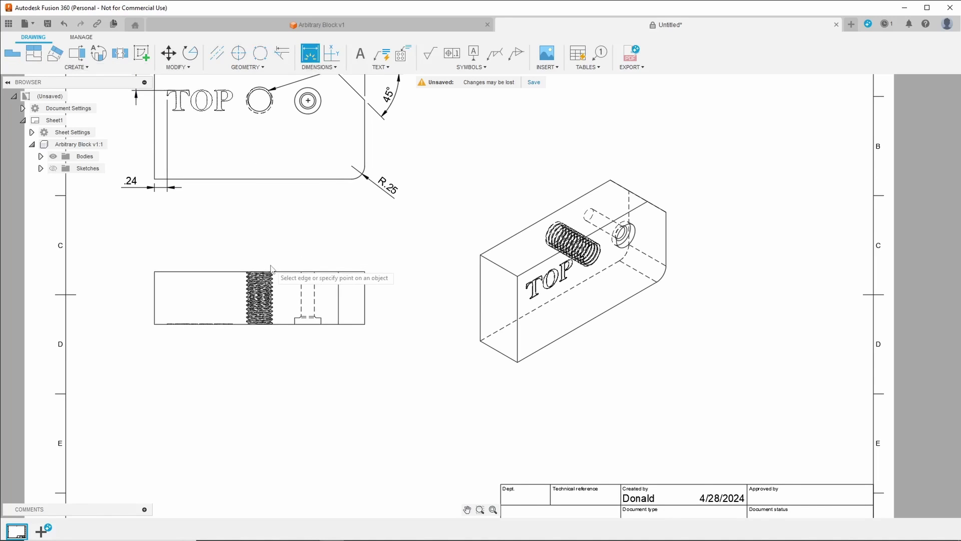
{"action": "left_click", "coordinate": [155, 298]}
{"action": "left_click", "coordinate": [104, 298]}
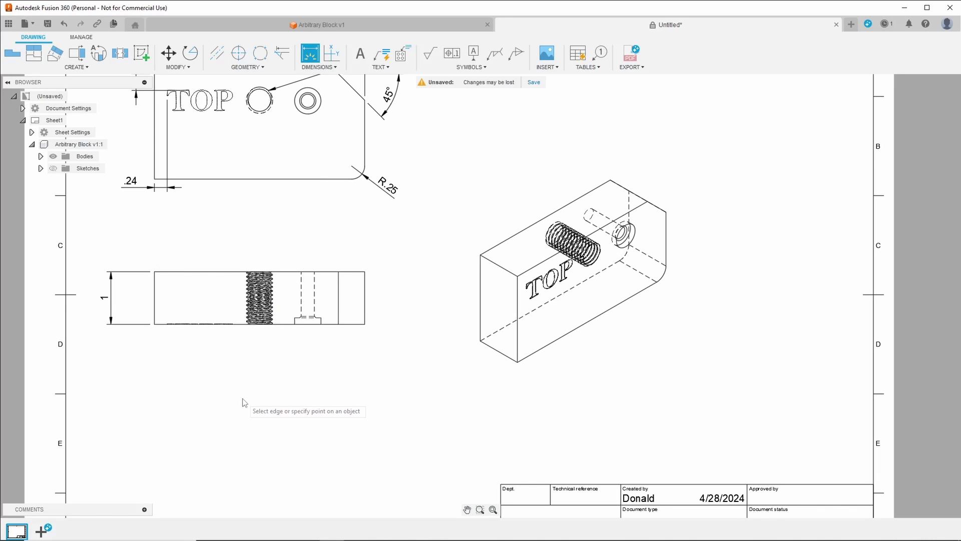
{"action": "scroll", "coordinate": [296, 393], "scroll_direction": "up", "scroll_amount": 3}
{"action": "mouse_move", "coordinate": [329, 362]}
{"action": "middle_mouse_down"}
{"action": "mouse_move", "coordinate": [388, 441]}
{"action": "mouse_move", "coordinate": [440, 232]}
{"action": "mouse_move", "coordinate": [405, 232]}
{"action": "mouse_move", "coordinate": [400, 178]}
{"action": "middle_mouse_up"}
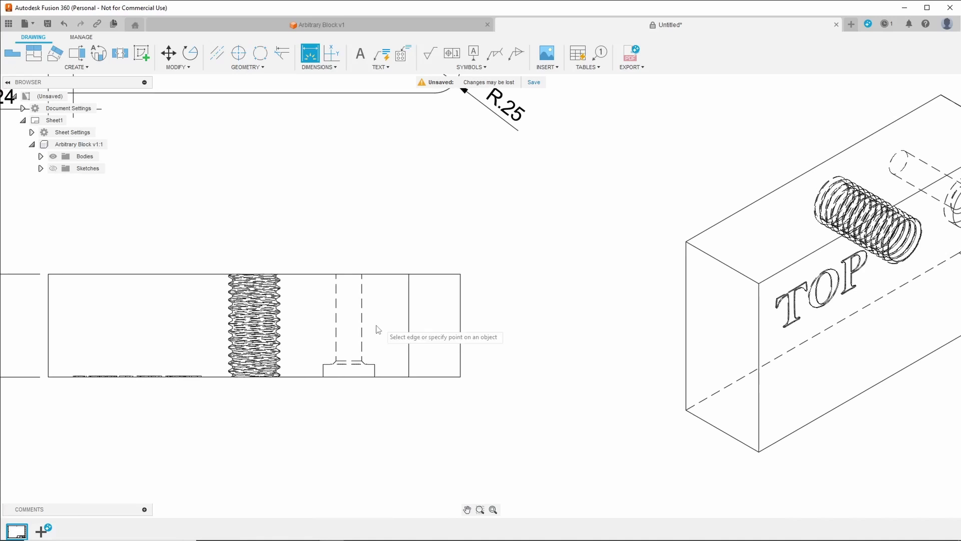
{"action": "left_click", "coordinate": [336, 314]}
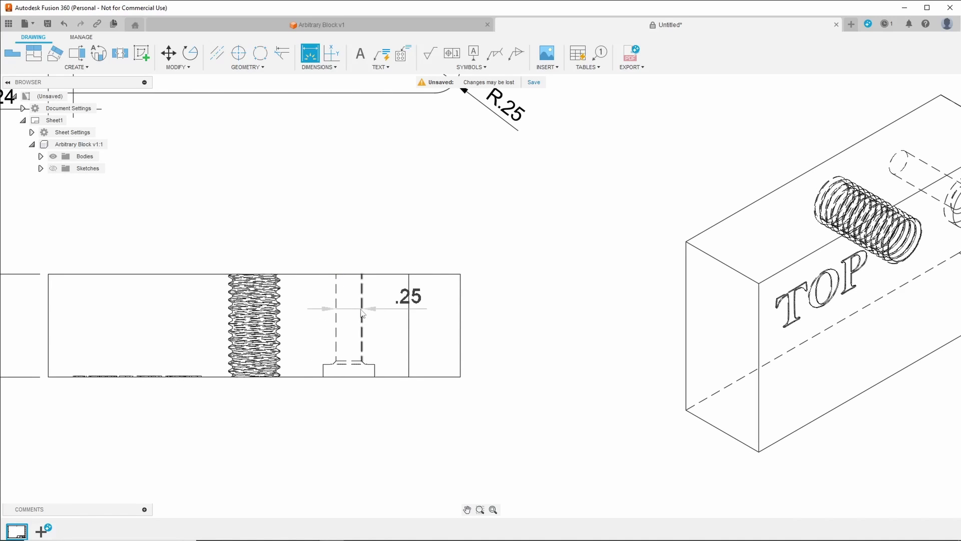
{"action": "left_click", "coordinate": [349, 239]}
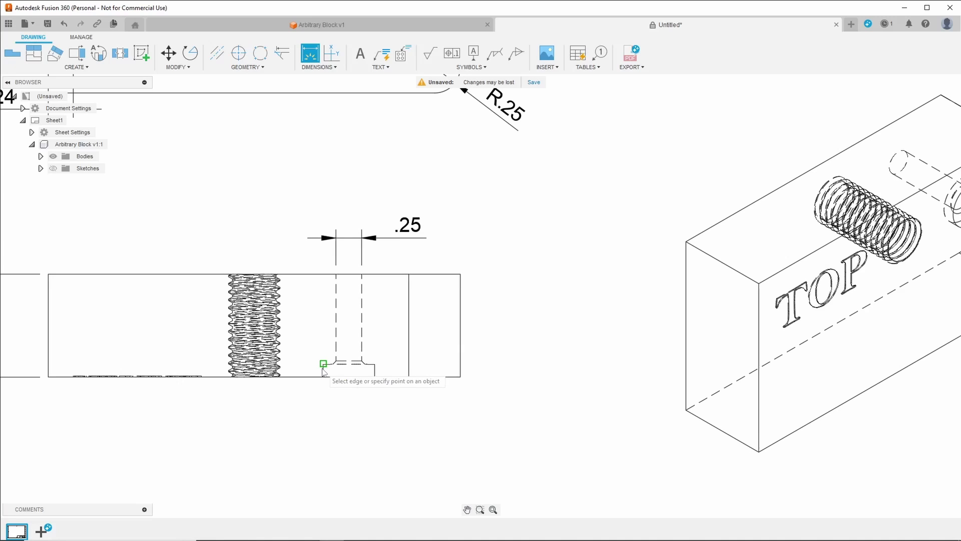
- Add the Ø.5 counterbore diameter and .13 counterbore depth, then zoom out
{"action": "scroll", "coordinate": [323, 370], "scroll_direction": "up", "scroll_amount": 4}
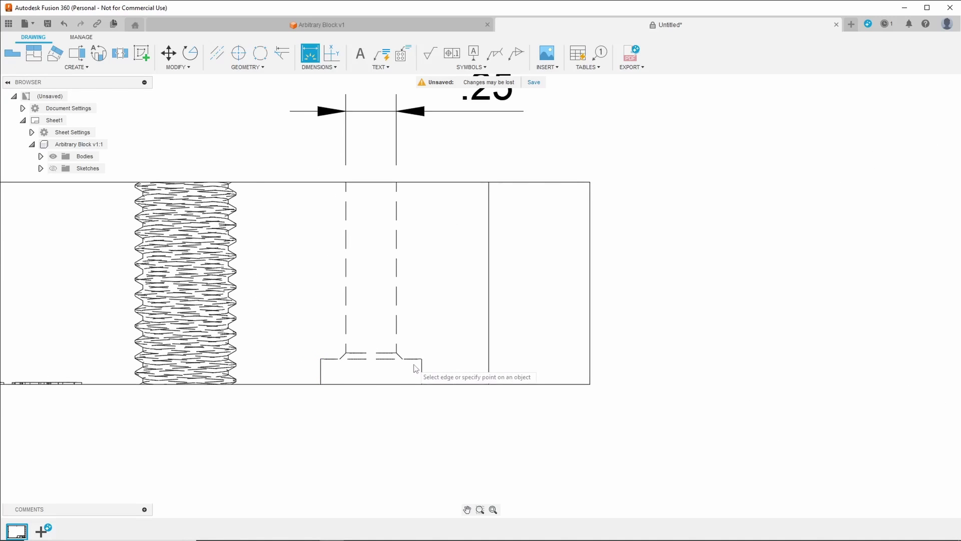
{"action": "left_click", "coordinate": [416, 360]}
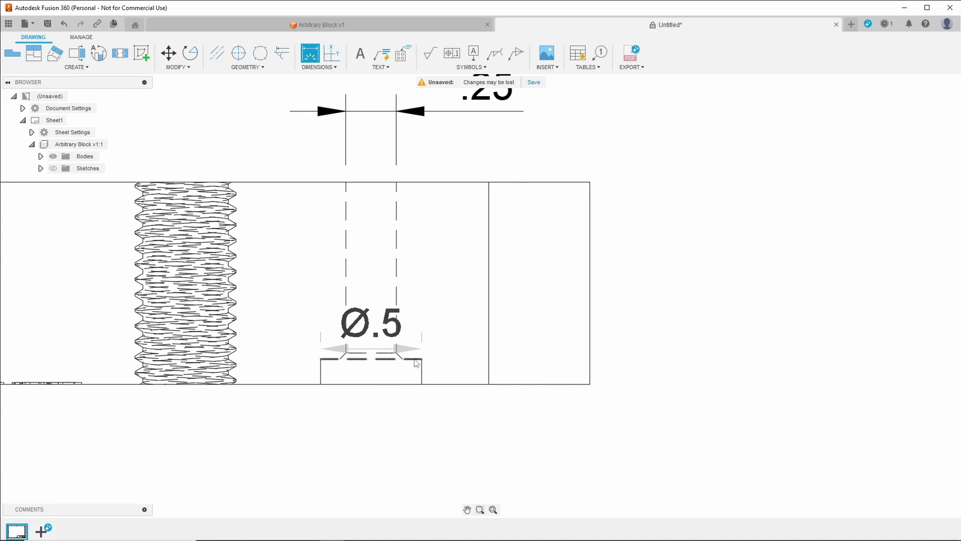
{"action": "left_click", "coordinate": [475, 468]}
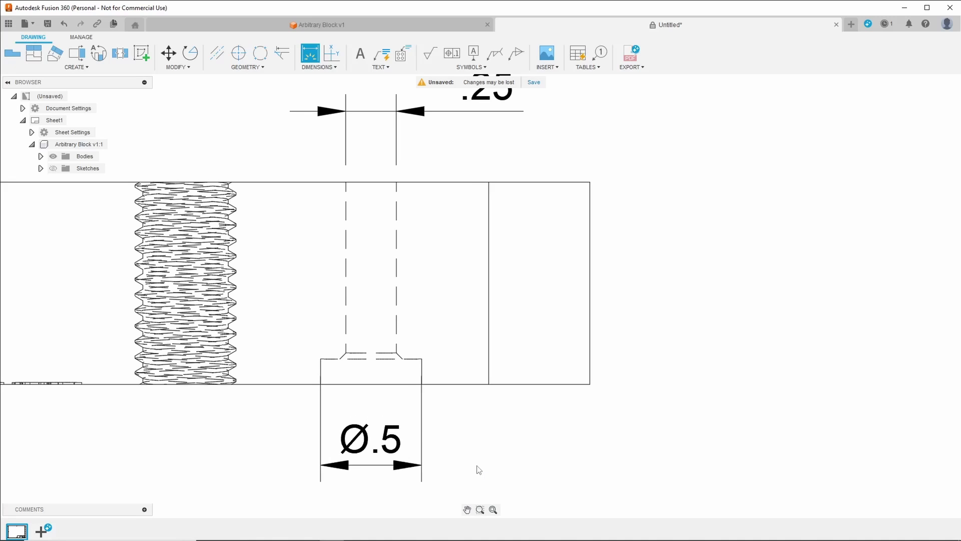
{"action": "left_click", "coordinate": [423, 373]}
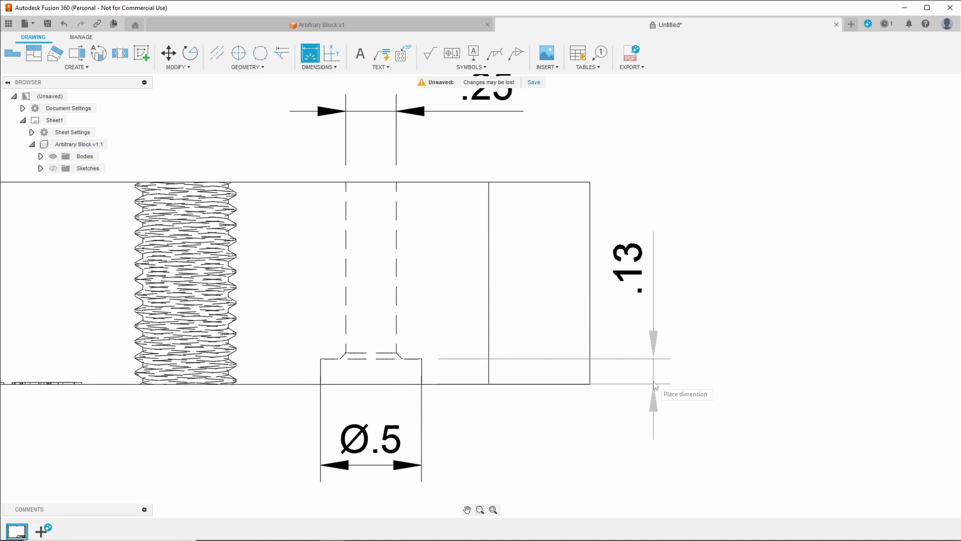
{"action": "left_click", "coordinate": [655, 386]}
{"action": "scroll", "coordinate": [589, 440], "scroll_direction": "down", "scroll_amount": 4}
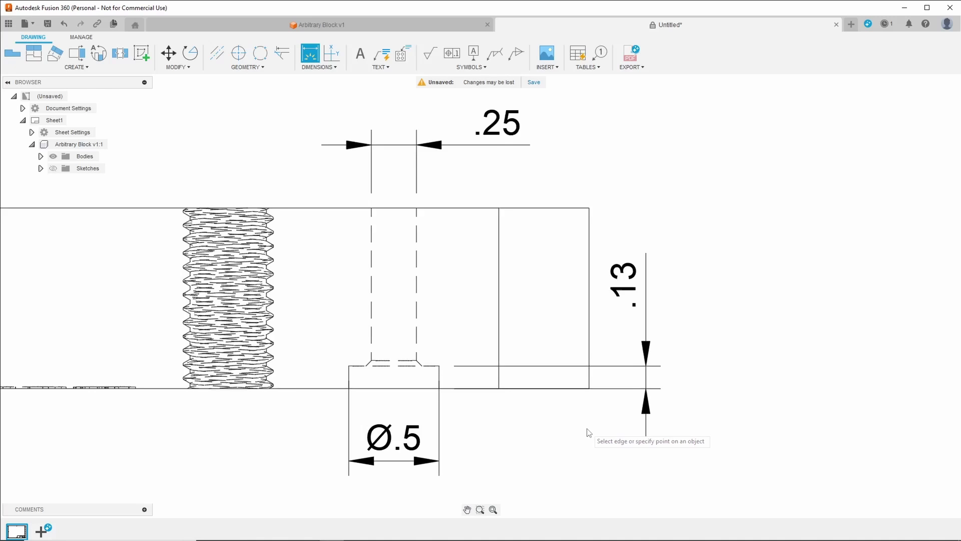
{"action": "scroll", "coordinate": [583, 440], "scroll_direction": "down", "scroll_amount": 2}
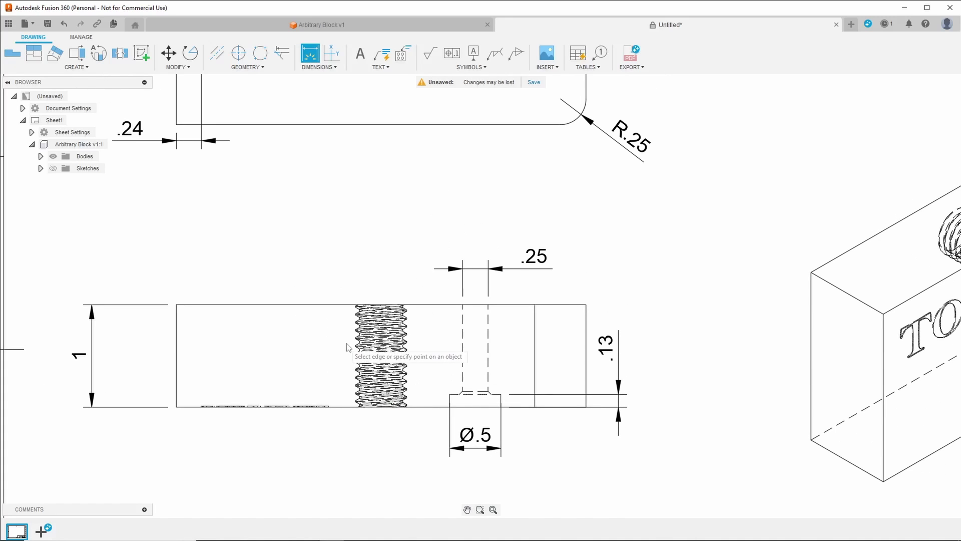
{"action": "scroll", "coordinate": [395, 370], "scroll_direction": "down", "scroll_amount": 3}
{"action": "scroll", "coordinate": [451, 353], "scroll_direction": "down", "scroll_amount": 2}
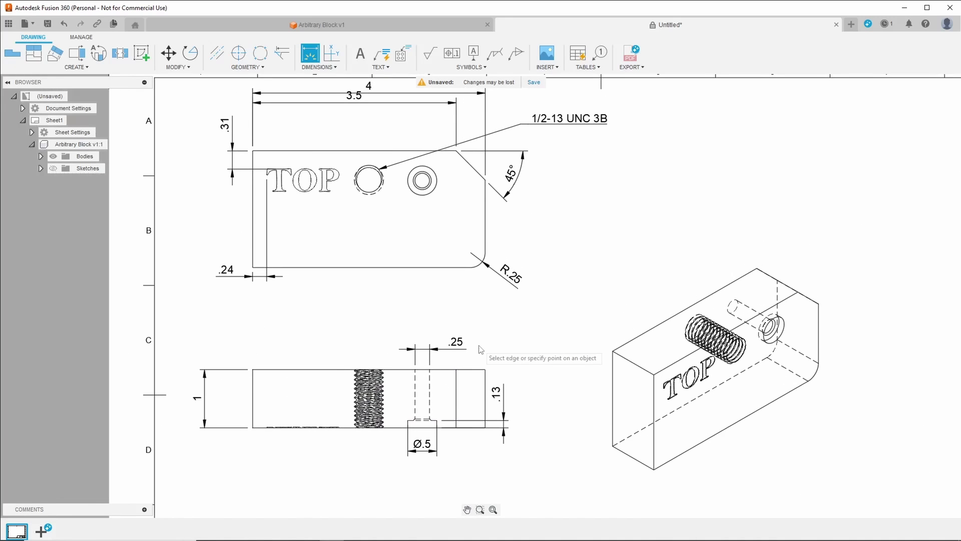
{"action": "scroll", "coordinate": [551, 326], "scroll_direction": "down", "scroll_amount": 1}
{"action": "scroll", "coordinate": [551, 326], "scroll_direction": "down", "scroll_amount": 1}
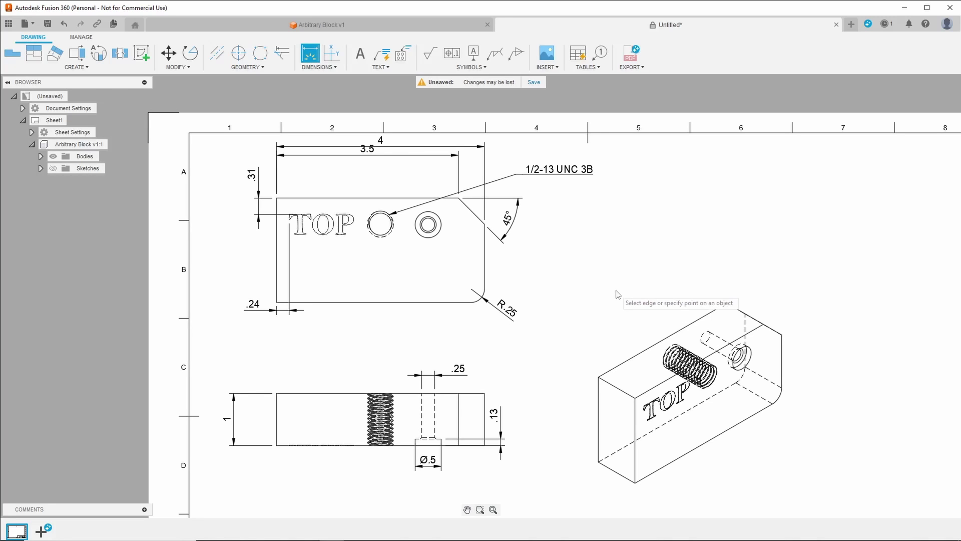
- Zoom in on the title block and cancel the stray dimension started on the Dept cell
{"action": "scroll", "coordinate": [616, 296], "scroll_direction": "down", "scroll_amount": 3}
{"action": "mouse_move", "coordinate": [666, 182]}
{"action": "middle_mouse_down"}
{"action": "mouse_move", "coordinate": [668, 189]}
{"action": "mouse_move", "coordinate": [614, 187]}
{"action": "middle_mouse_up"}
{"action": "scroll", "coordinate": [651, 305], "scroll_direction": "up", "scroll_amount": 5}
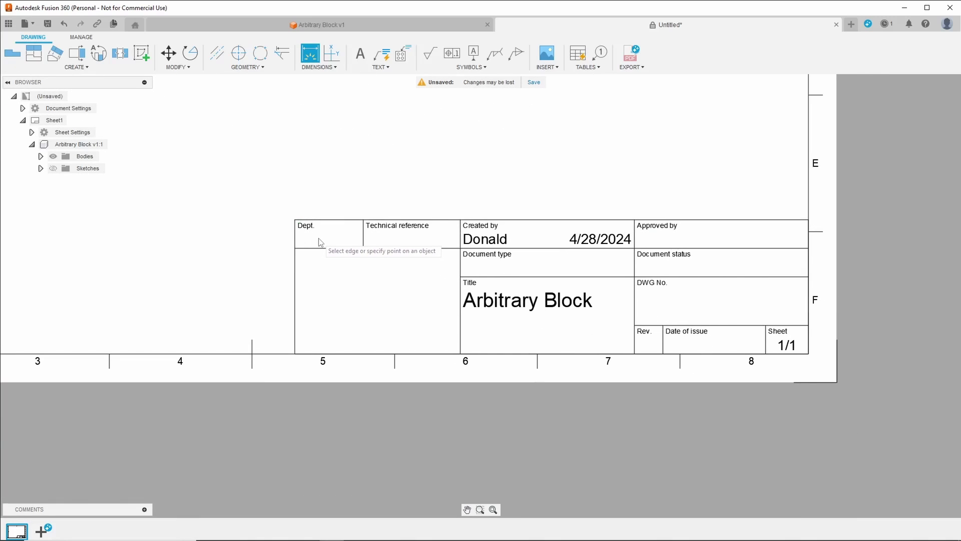
{"action": "left_click", "coordinate": [296, 220]}
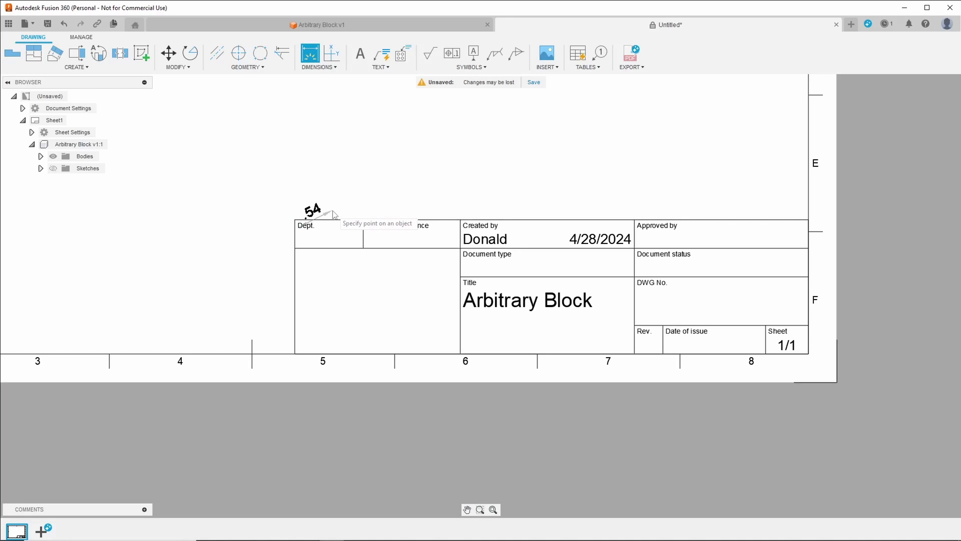
{"action": "key", "text": "Escape"}
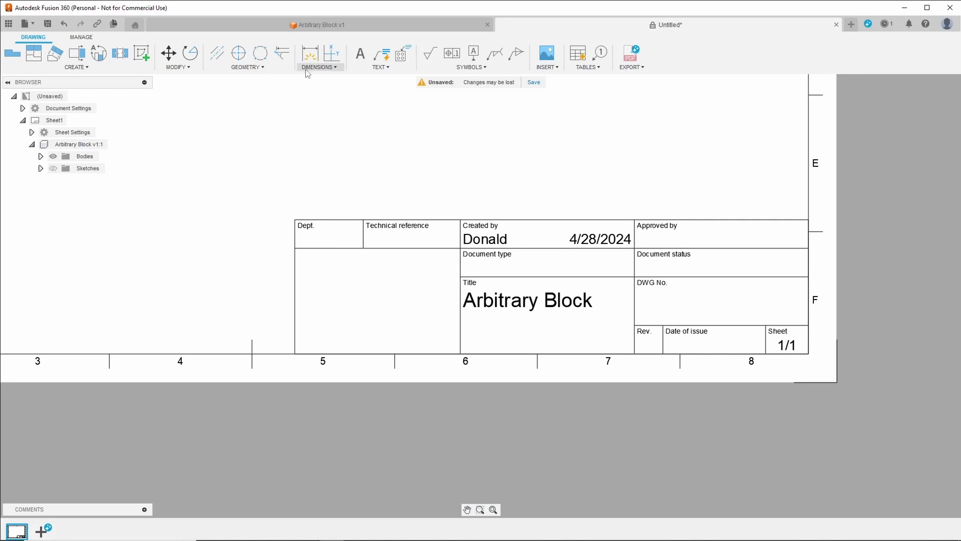
- Fill in the title block's Dept as ENG and Document type as Super Blueprint
{"action": "left_click", "coordinate": [312, 235]}
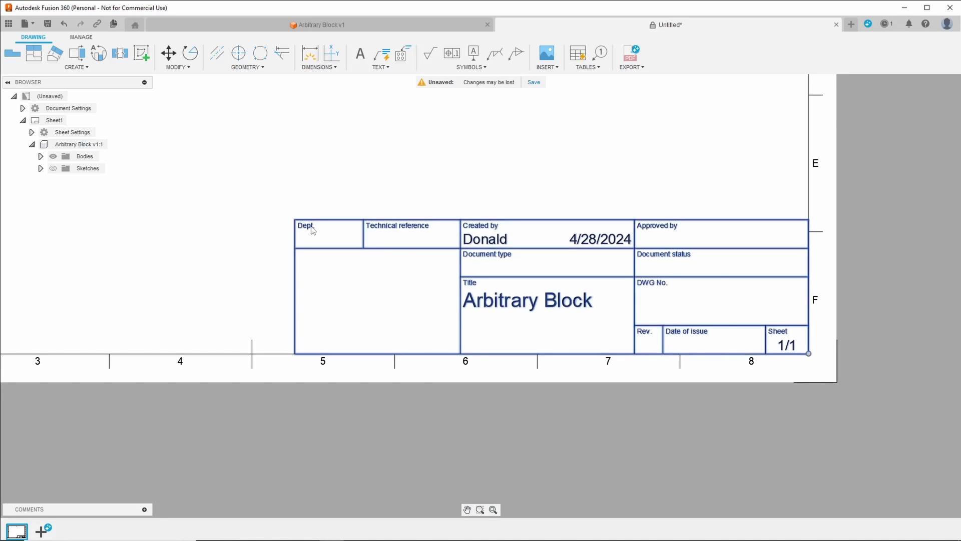
{"action": "double_click", "coordinate": [313, 230]}
{"action": "mouse_move", "coordinate": [498, 188]}
{"action": "middle_mouse_down"}
{"action": "mouse_move", "coordinate": [536, 165]}
{"action": "mouse_move", "coordinate": [579, 179]}
{"action": "middle_mouse_up"}
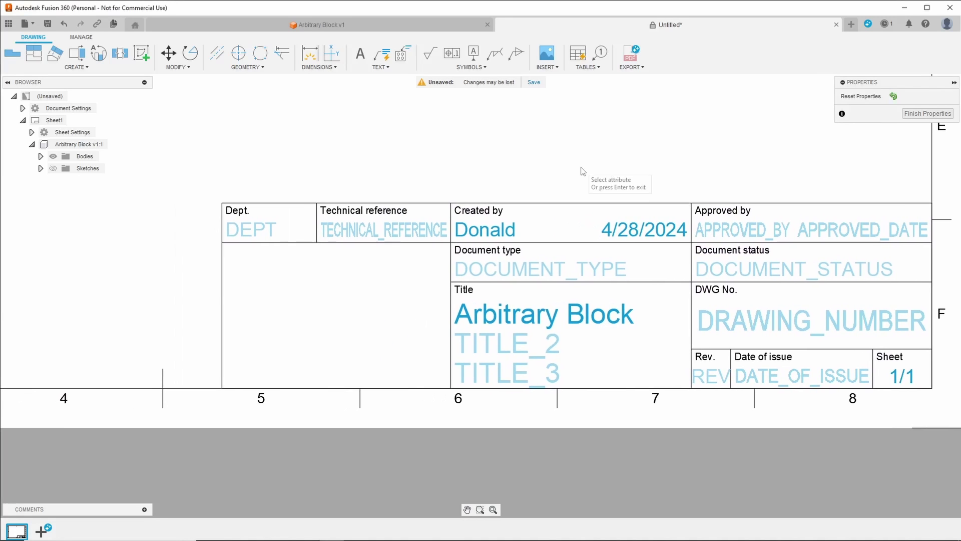
{"action": "left_click", "coordinate": [275, 229]}
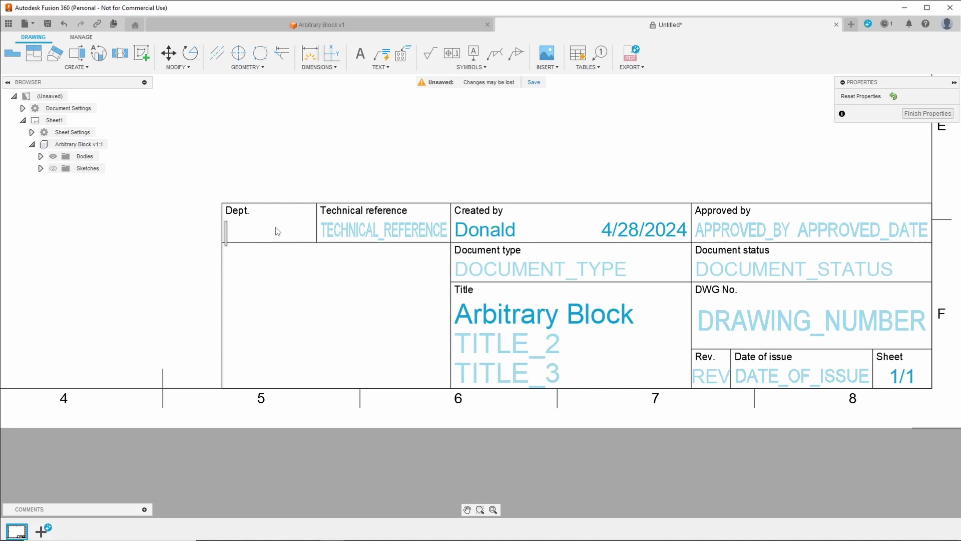
{"action": "type", "text": "ENG"}
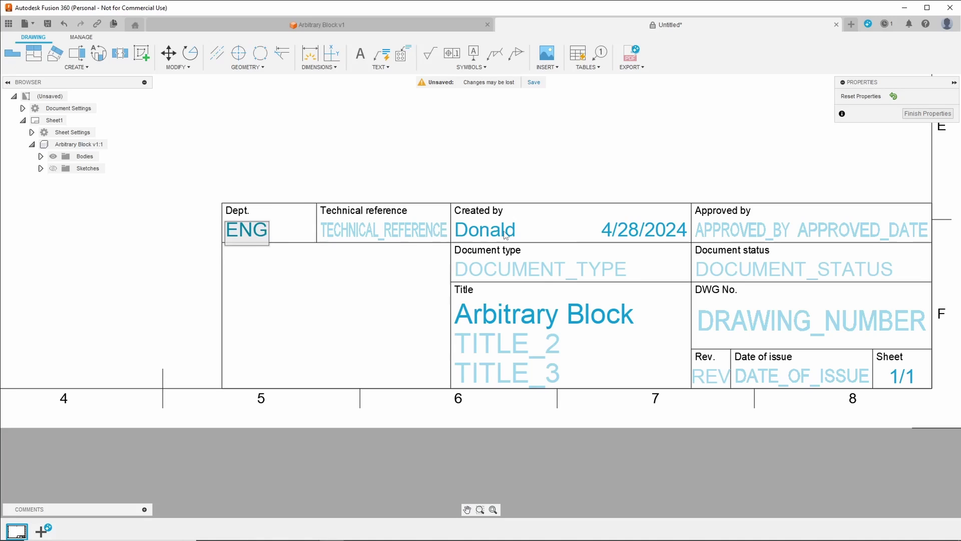
{"action": "key", "text": "Return"}
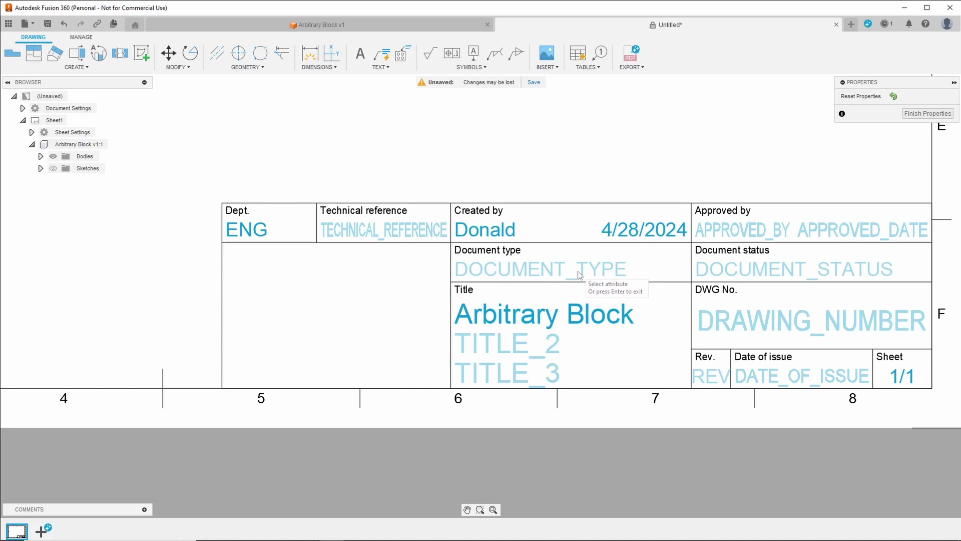
{"action": "left_click", "coordinate": [561, 275]}
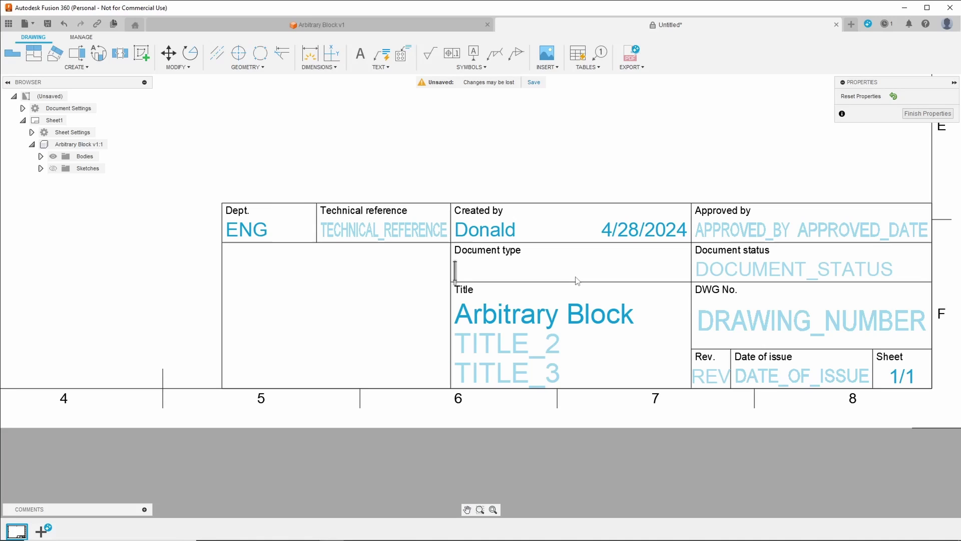
{"action": "type", "text": "Super"}
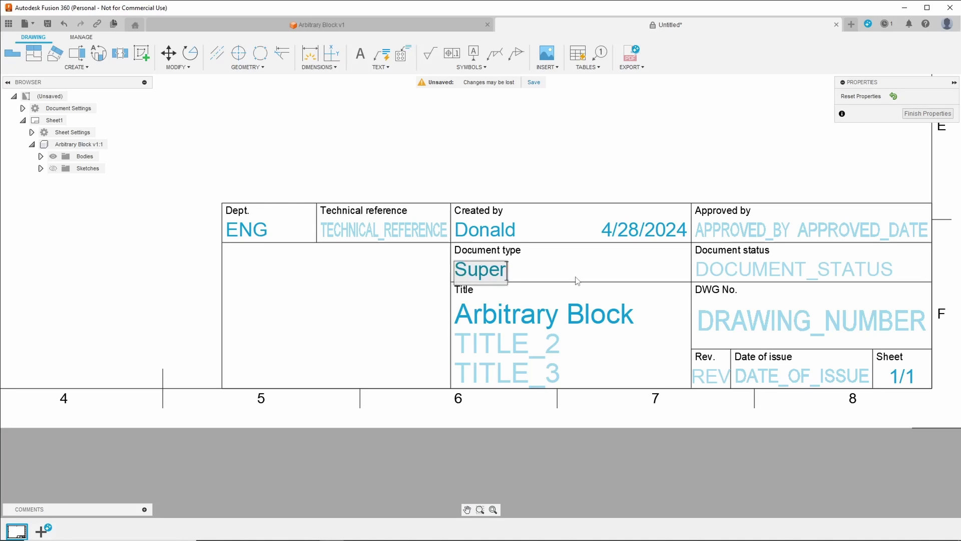
{"action": "type", "text": " Blueprint"}
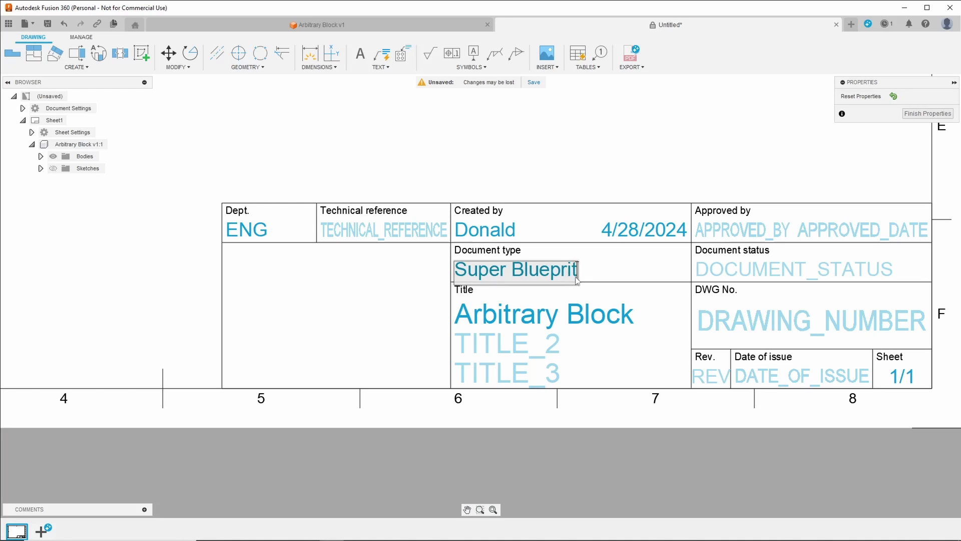
{"action": "key", "text": "BackSpace"}
{"action": "type", "text": "nt"}
{"action": "left_click", "coordinate": [581, 308]}
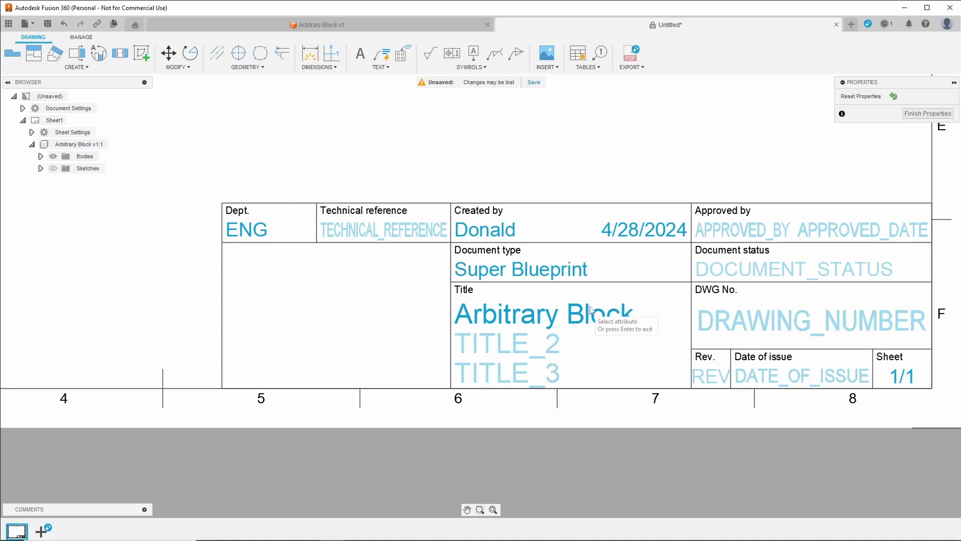
- Enter the approver's name, approval date 4/29/2024, DWG No. 101110101 and Rev 1
{"action": "left_click", "coordinate": [783, 235]}
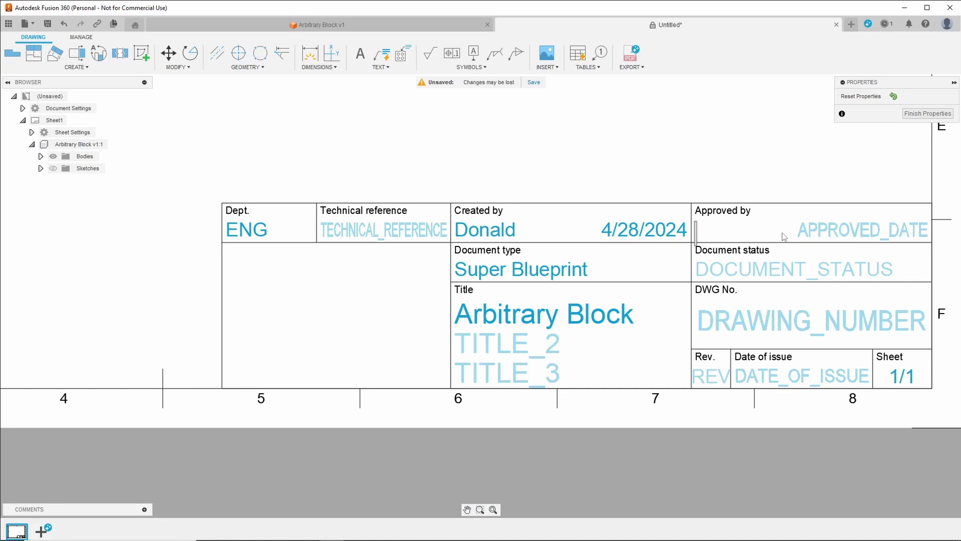
{"action": "type", "text": "Manuel"}
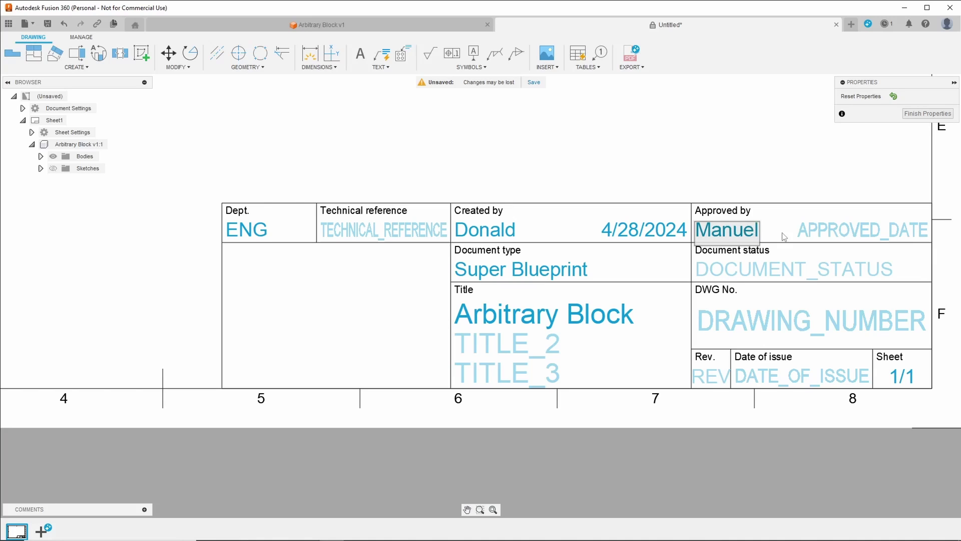
{"action": "left_click", "coordinate": [823, 237]}
{"action": "left_click", "coordinate": [836, 236]}
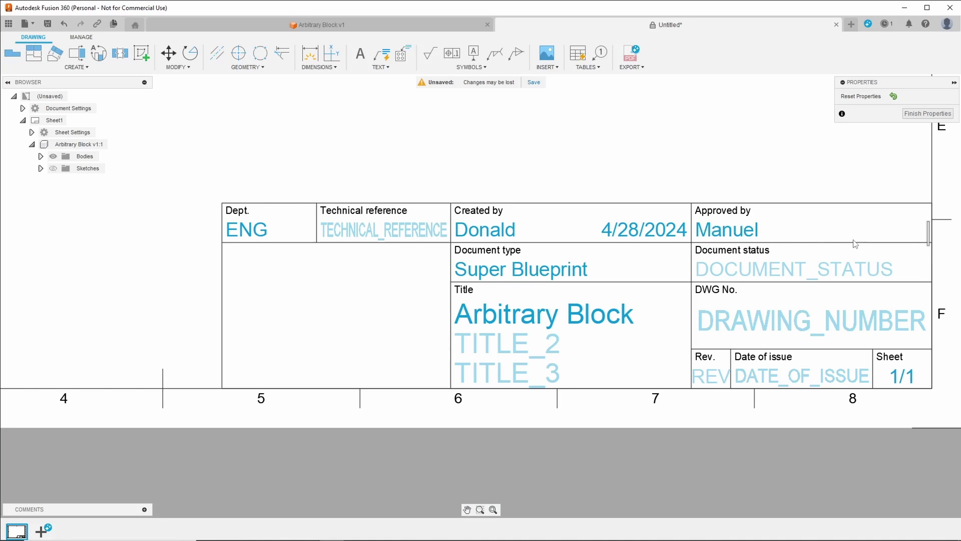
{"action": "type", "text": "4/29/2024"}
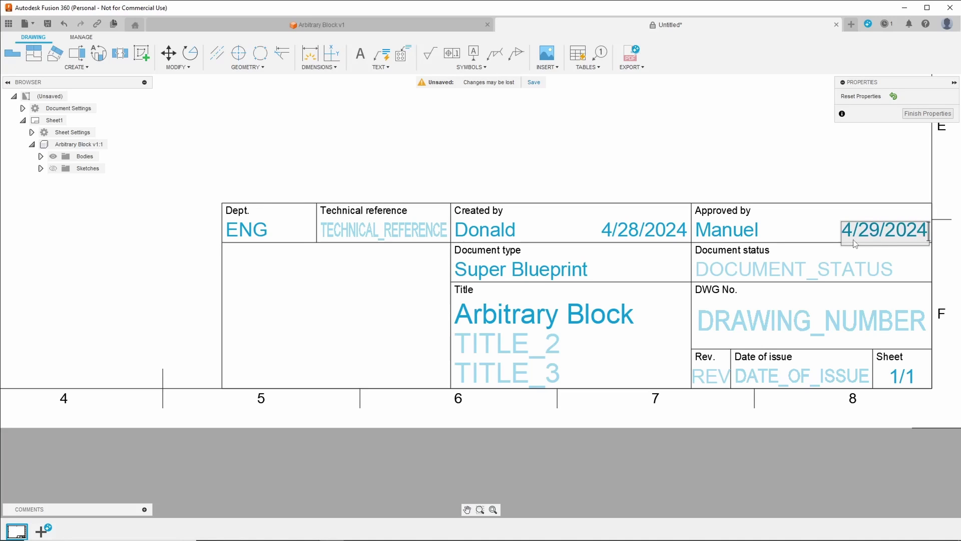
{"action": "left_click", "coordinate": [783, 328]}
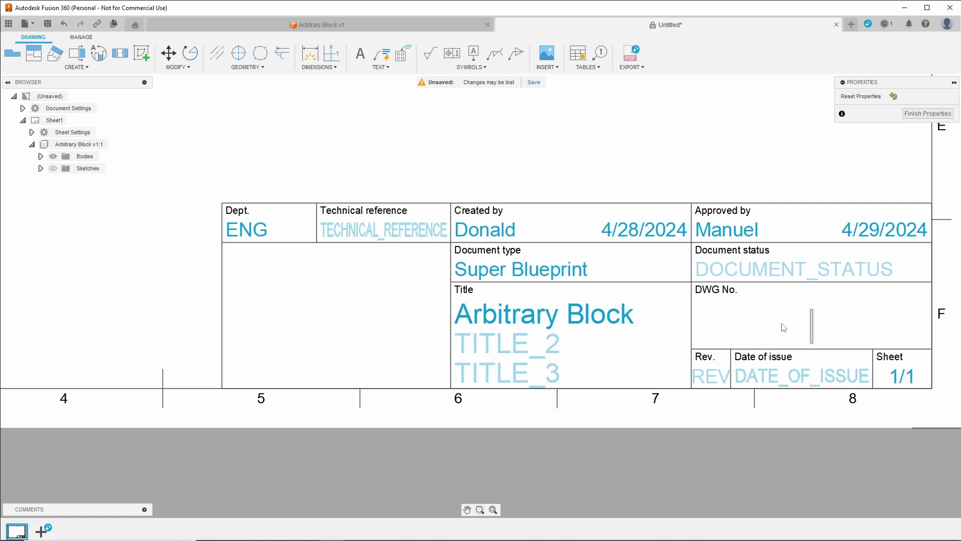
{"action": "type", "text": "101110101"}
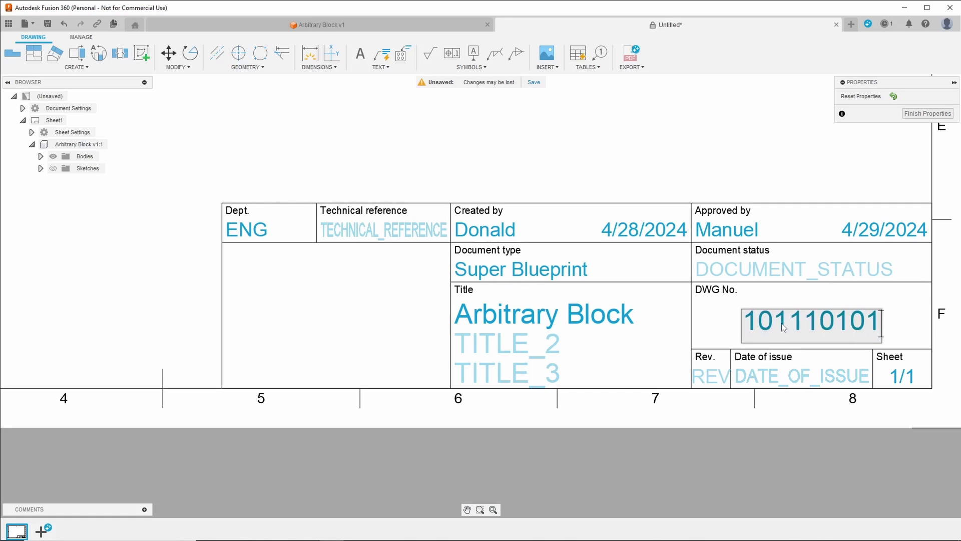
{"action": "left_click", "coordinate": [715, 378]}
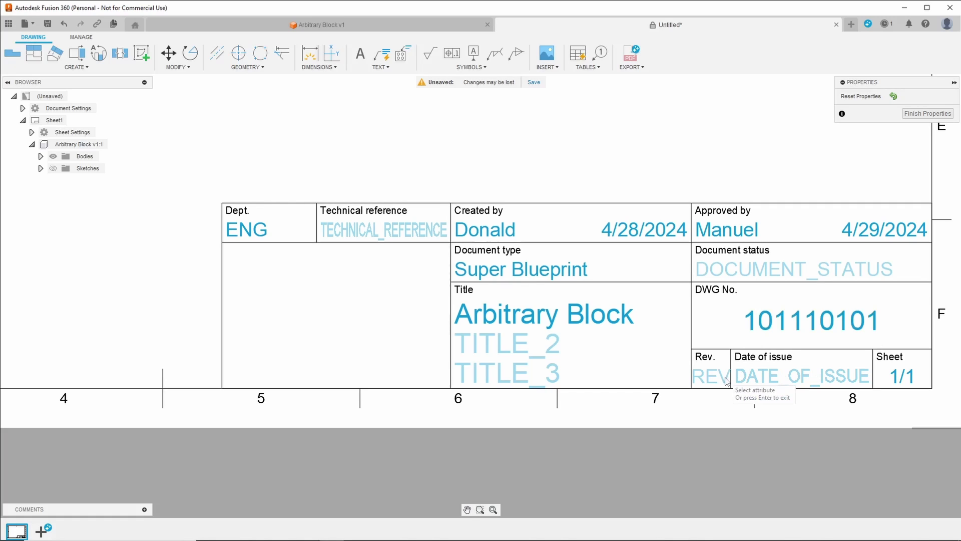
{"action": "type", "text": "1"}
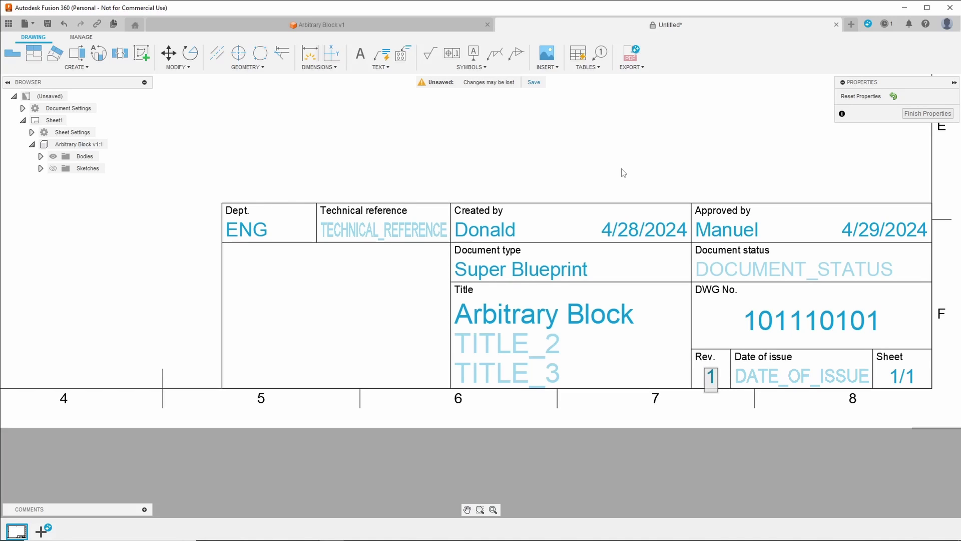
{"action": "left_click", "coordinate": [922, 114]}
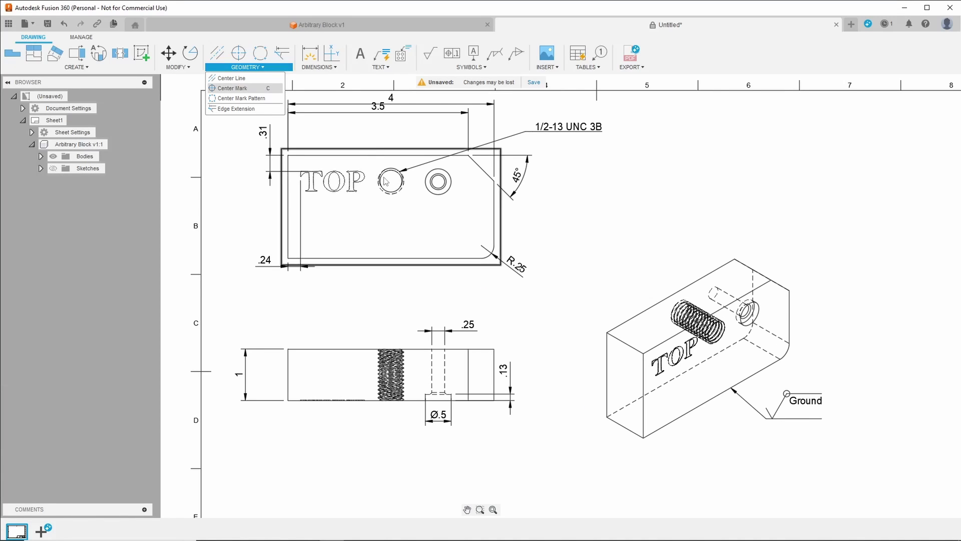
- Add a center mark to the left hole in the top view
{"action": "left_click", "coordinate": [250, 89]}
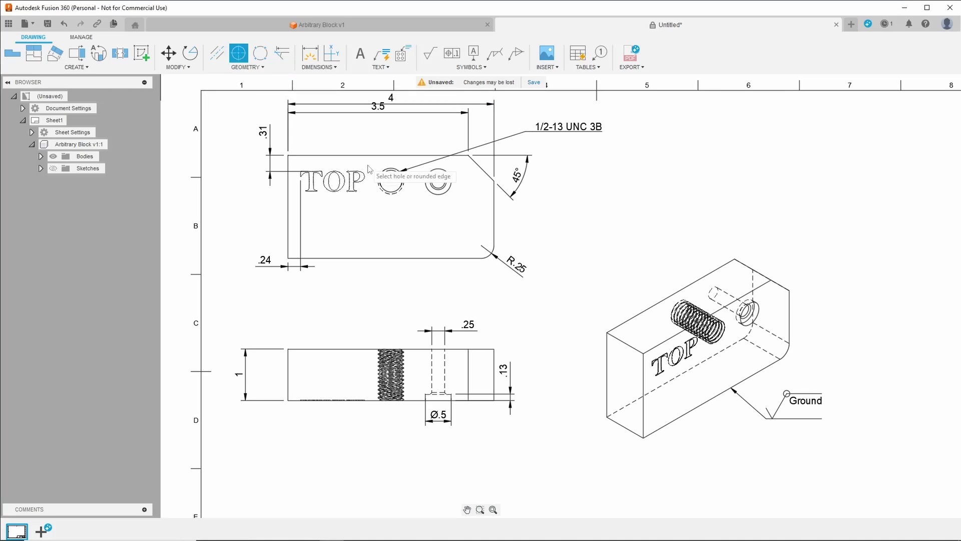
{"action": "left_click", "coordinate": [399, 193]}
{"action": "scroll", "coordinate": [406, 214], "scroll_direction": "down", "scroll_amount": 3}
{"action": "scroll", "coordinate": [407, 215], "scroll_direction": "up", "scroll_amount": 3}
{"action": "middle_click_drag", "start_coordinate": [407, 215], "coordinate": [409, 258]}
{"action": "scroll", "coordinate": [411, 258], "scroll_direction": "up", "scroll_amount": 1}
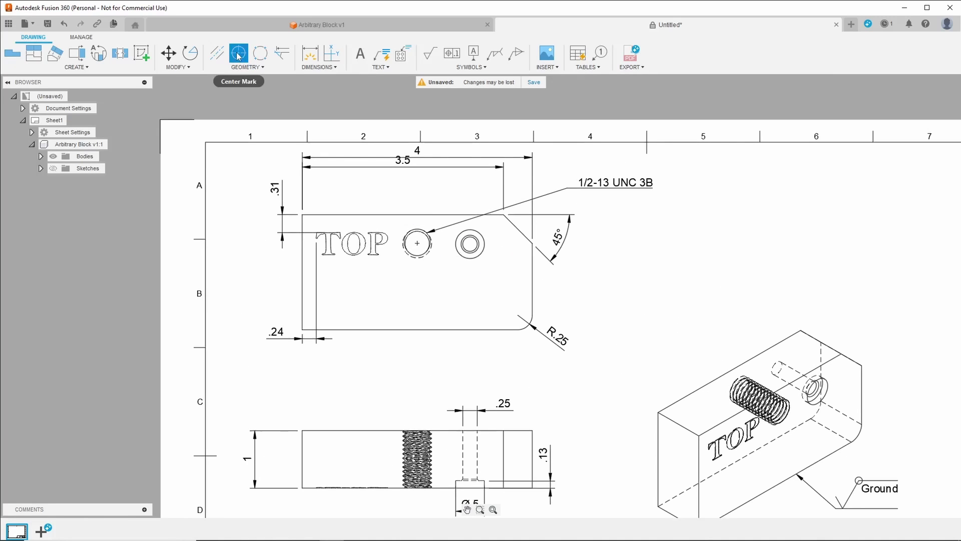
{"action": "left_click", "coordinate": [418, 247]}
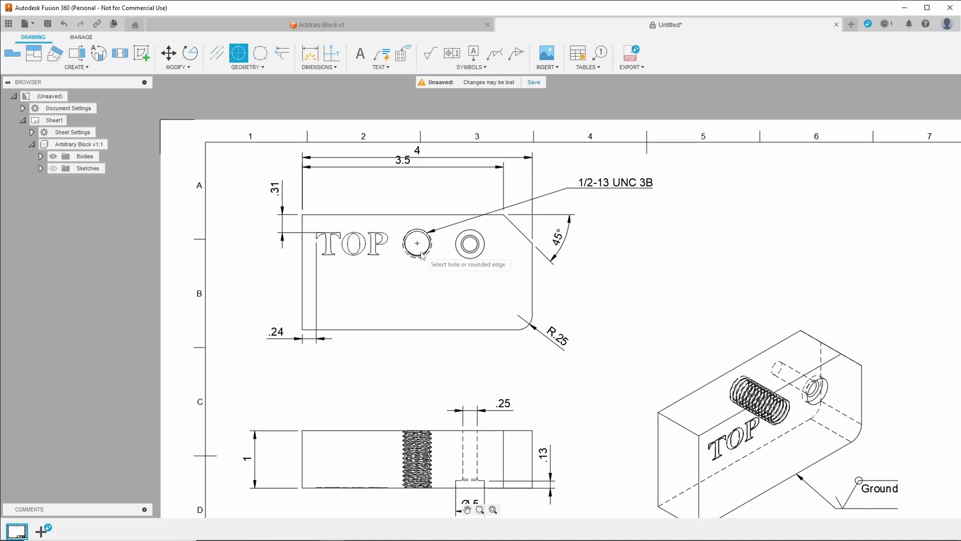
- Dimension the hole center .5 from the top edge and 2 from the left edge
{"action": "left_click", "coordinate": [319, 61]}
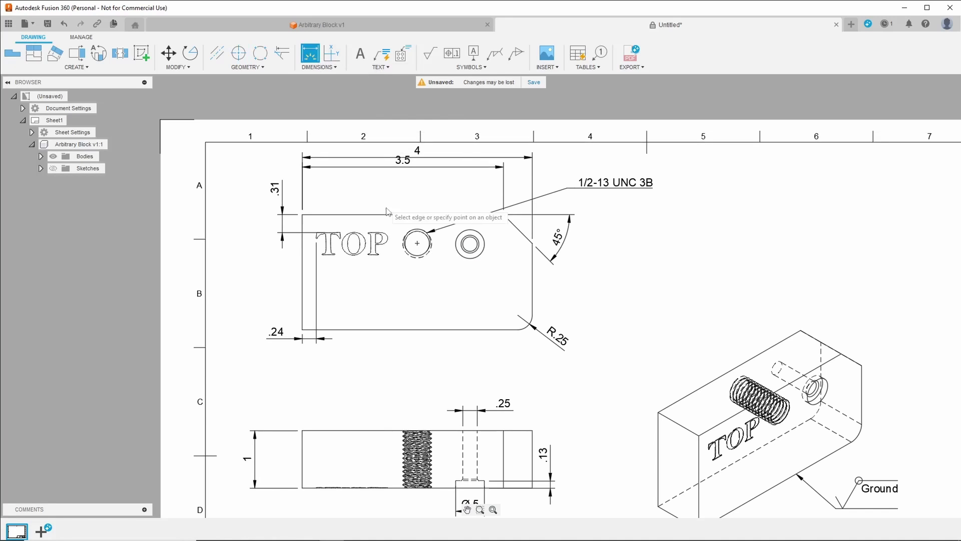
{"action": "left_click", "coordinate": [418, 229]}
{"action": "left_click", "coordinate": [497, 215]}
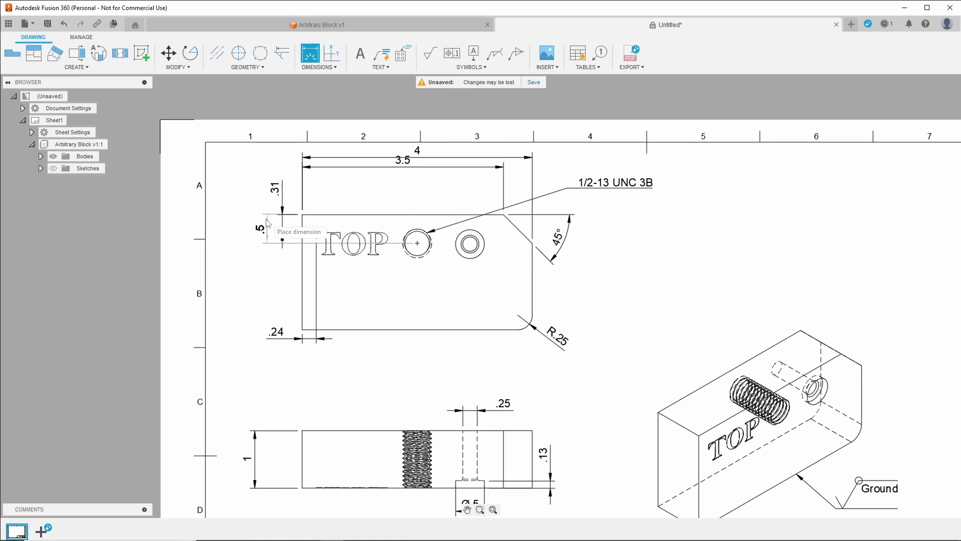
{"action": "left_click", "coordinate": [244, 225]}
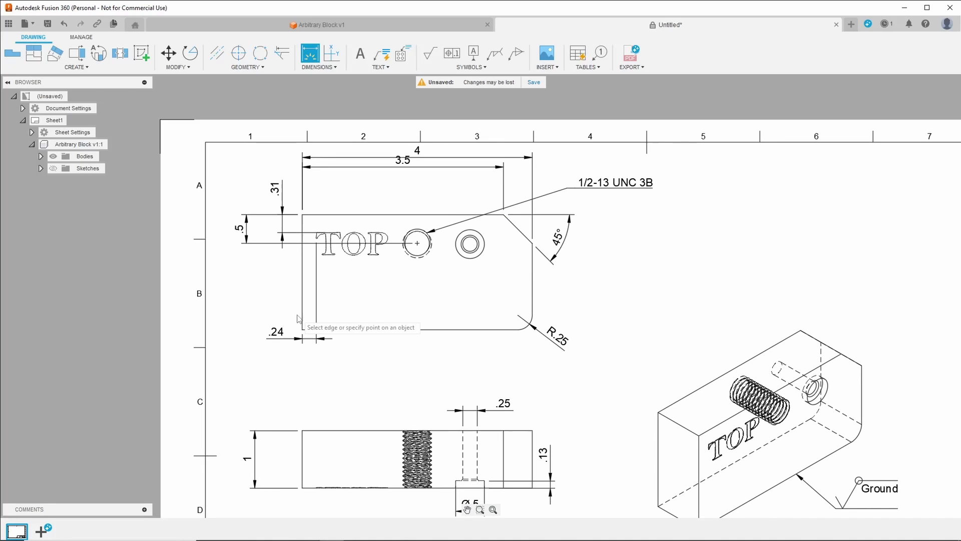
{"action": "left_click", "coordinate": [417, 243]}
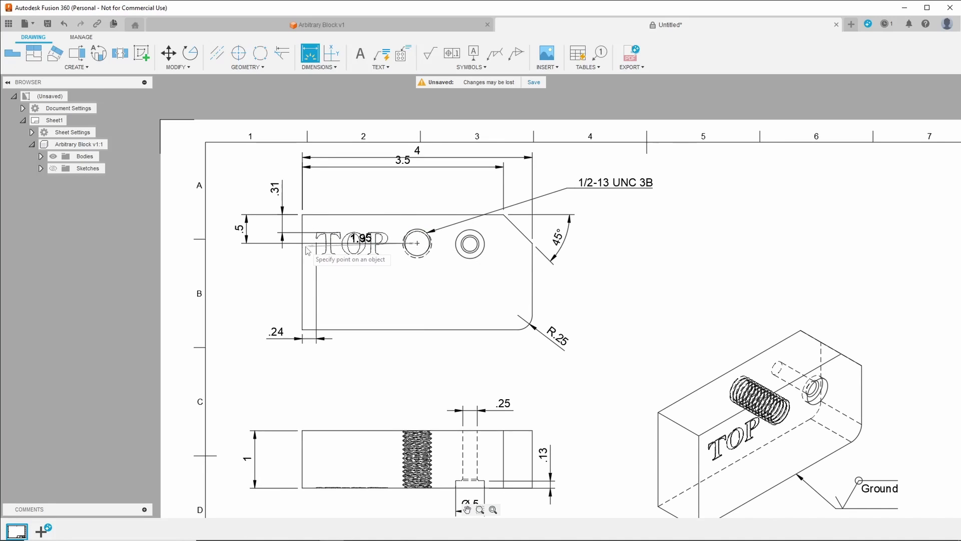
{"action": "left_click", "coordinate": [302, 215]}
{"action": "left_click", "coordinate": [420, 198]}
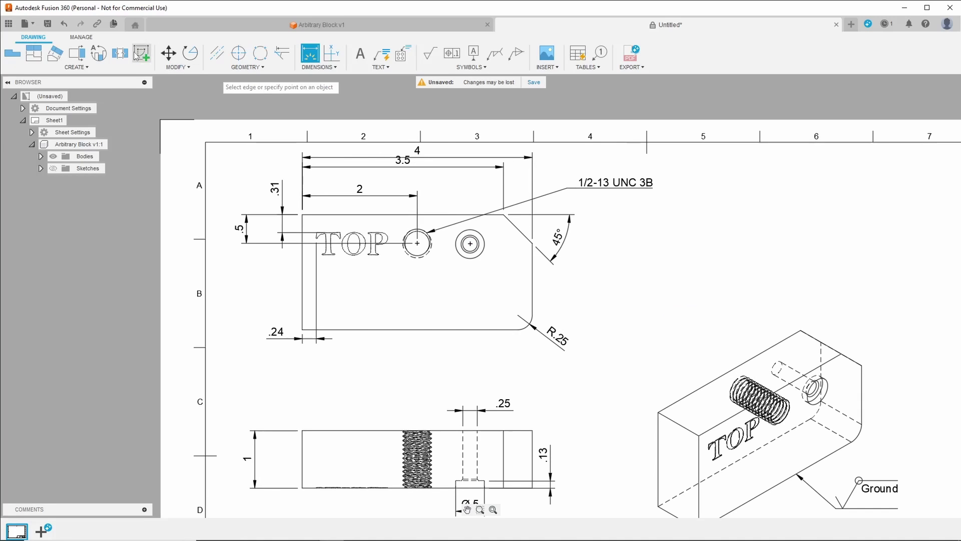
- Draw a vertical section line through the threaded hole in the front view
{"action": "left_click", "coordinate": [78, 53]}
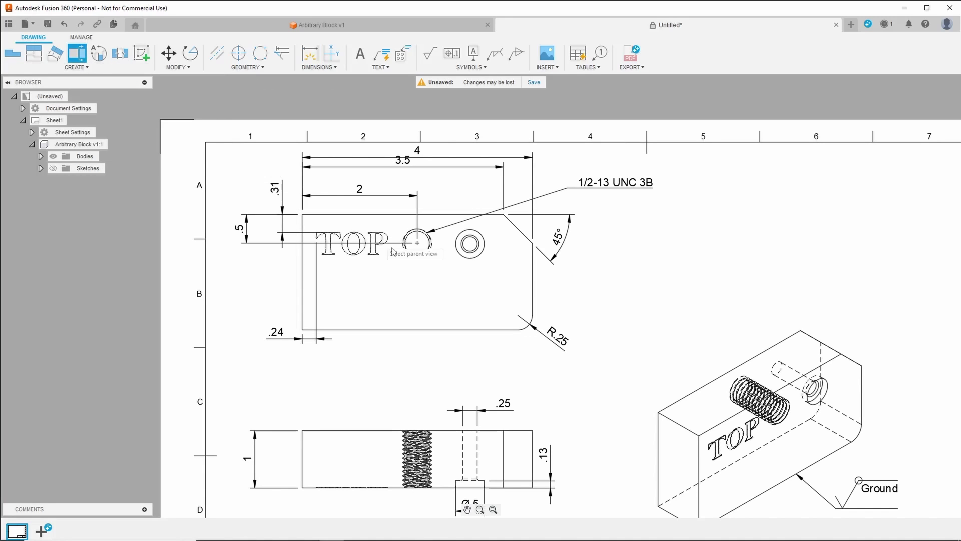
{"action": "mouse_move", "coordinate": [573, 385]}
{"action": "middle_mouse_down"}
{"action": "mouse_move", "coordinate": [569, 262]}
{"action": "mouse_move", "coordinate": [556, 234]}
{"action": "middle_mouse_up"}
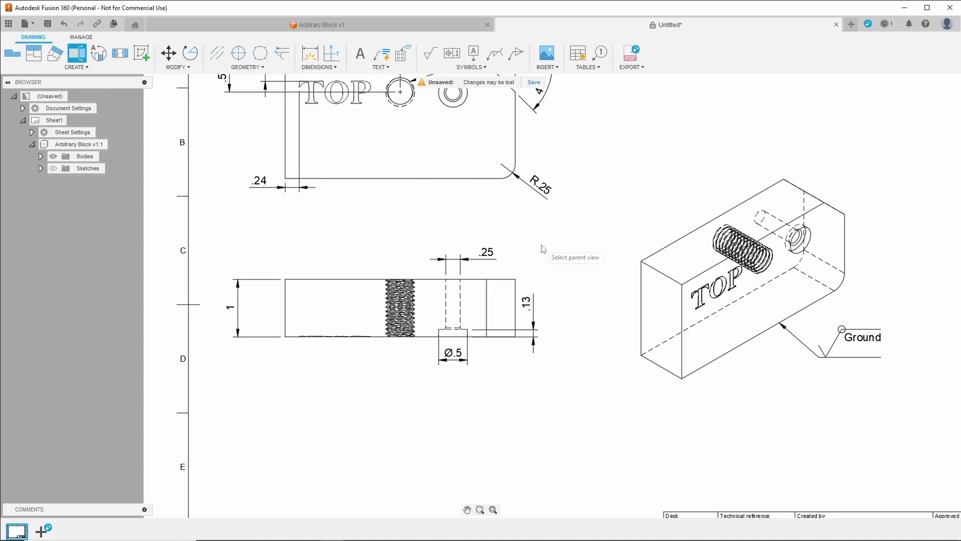
{"action": "left_click", "coordinate": [400, 300]}
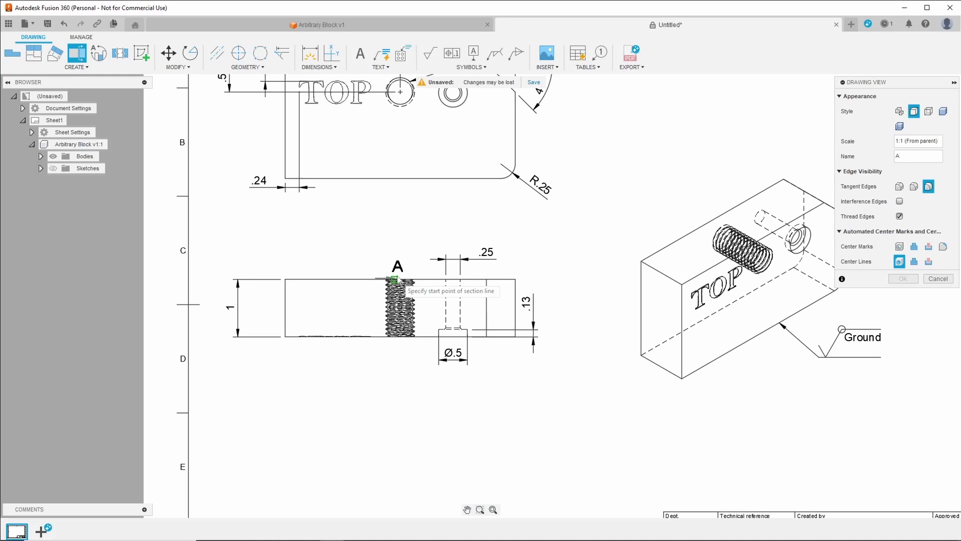
{"action": "left_click", "coordinate": [399, 266]}
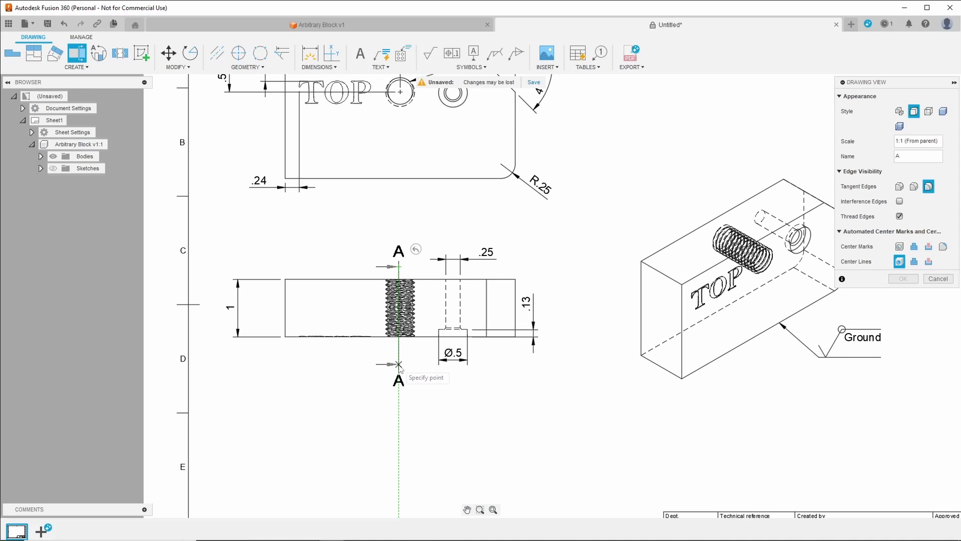
{"action": "left_click", "coordinate": [399, 357]}
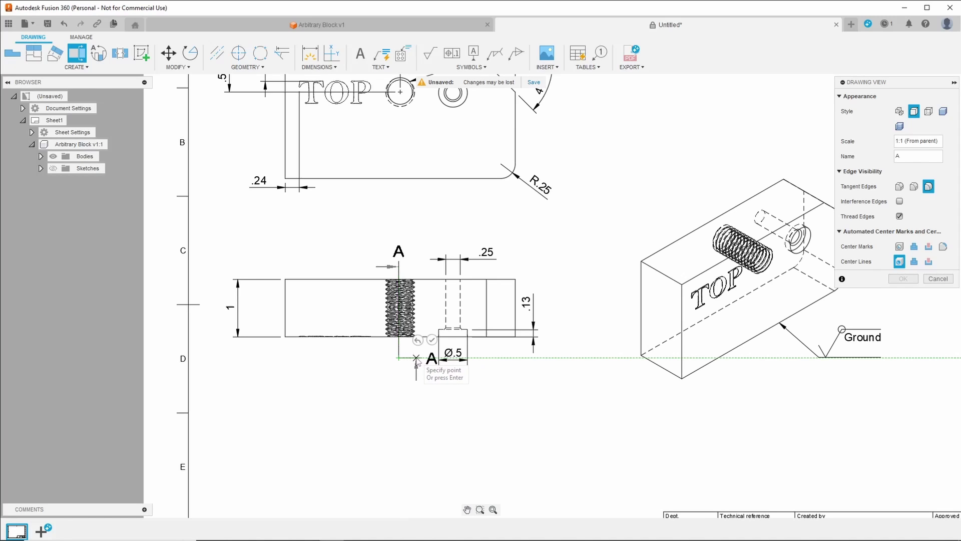
{"action": "left_click", "coordinate": [432, 341]}
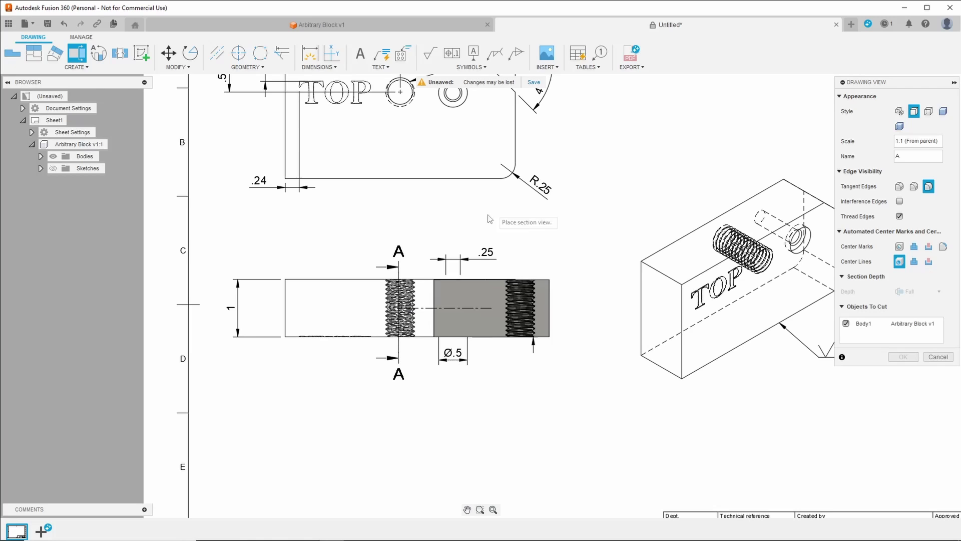
- Place section view A-A right of the isometric view with visible and hidden edges
{"action": "middle_click_drag", "start_coordinate": [590, 386], "coordinate": [384, 360]}
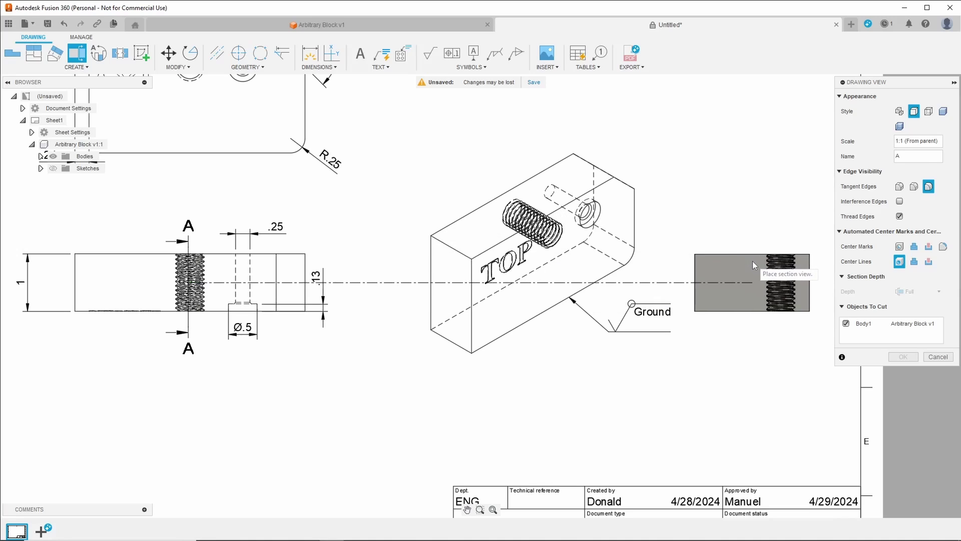
{"action": "left_click", "coordinate": [755, 262]}
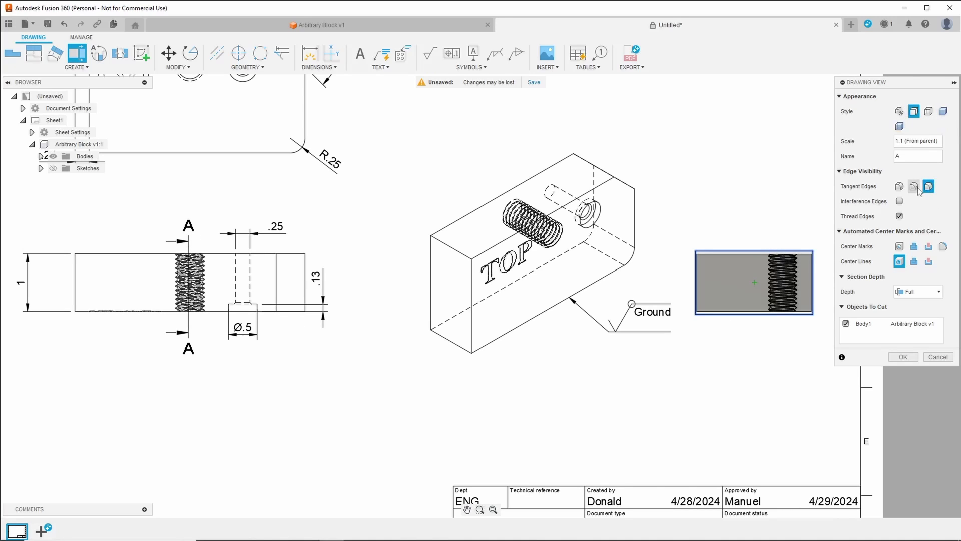
{"action": "left_click", "coordinate": [929, 111]}
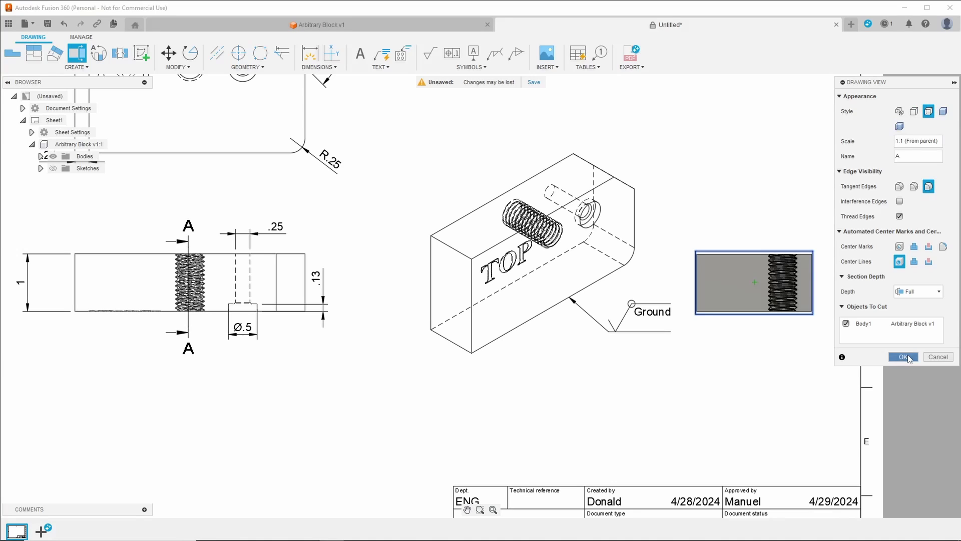
{"action": "left_click", "coordinate": [904, 357]}
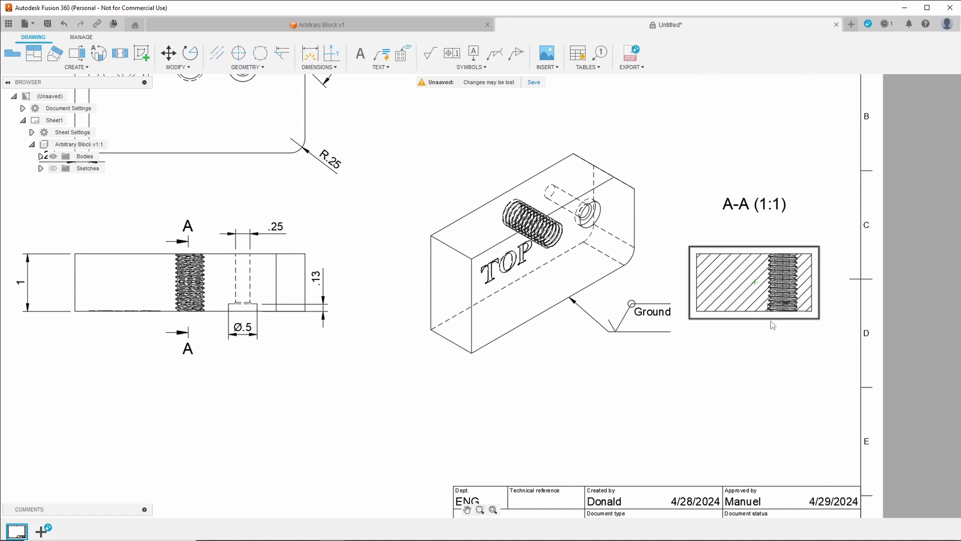
{"action": "scroll", "coordinate": [772, 326], "scroll_direction": "down", "scroll_amount": 6}
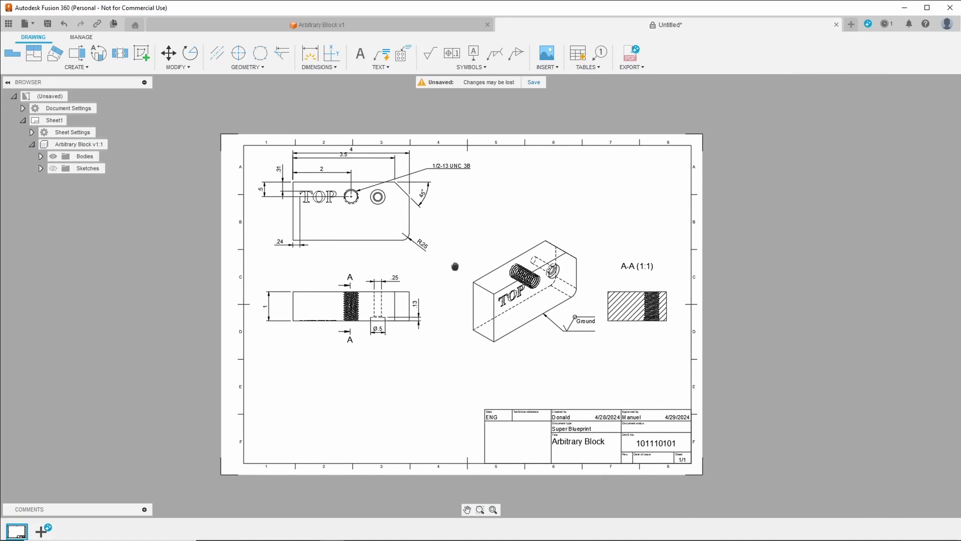
{"action": "mouse_move", "coordinate": [455, 267]}
{"action": "middle_mouse_down"}
{"action": "mouse_move", "coordinate": [453, 298]}
{"action": "mouse_move", "coordinate": [455, 260]}
{"action": "middle_mouse_up"}
{"action": "scroll", "coordinate": [455, 302], "scroll_direction": "up", "scroll_amount": 1}
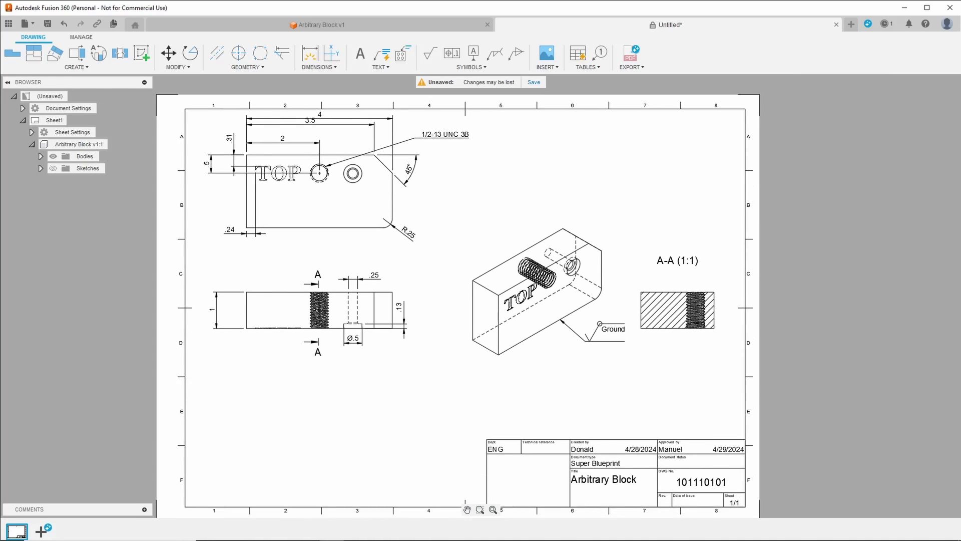